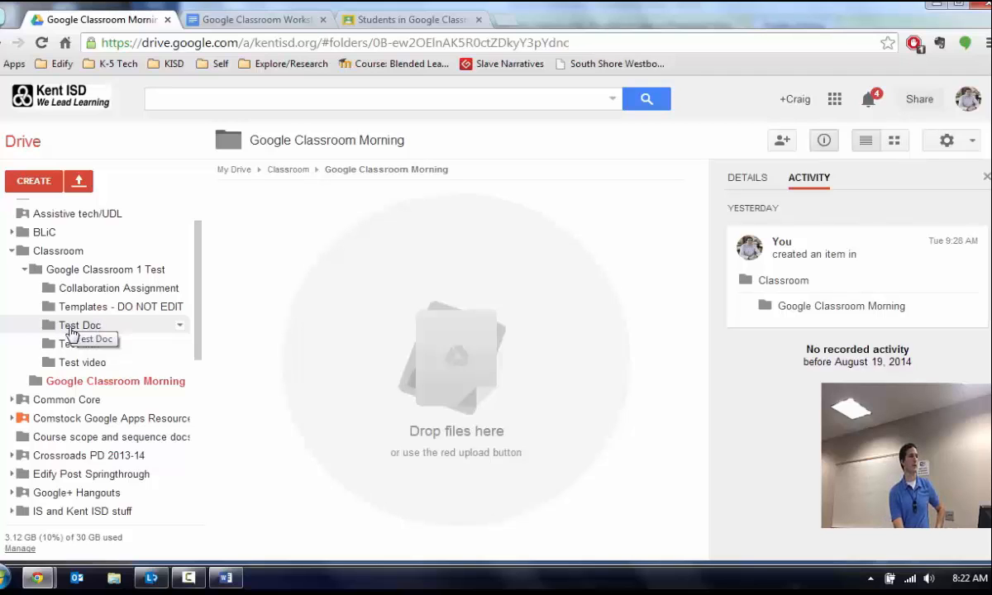
# - Open the Test Doc folder inside Google Classroom 1 Test to view the submitted documents and their owners
pyautogui.click(68, 329)
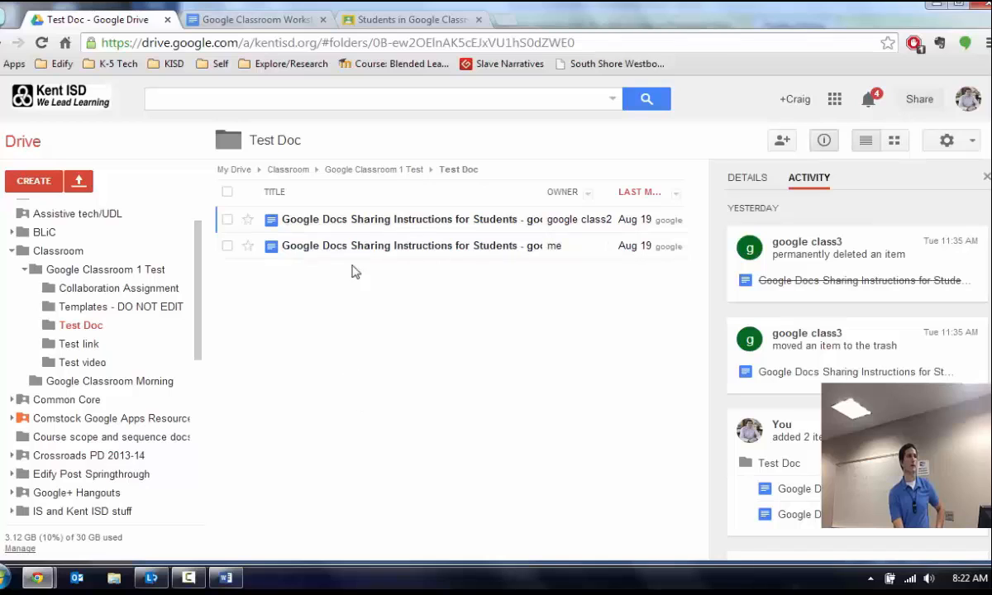
pyautogui.moveTo(557, 228)
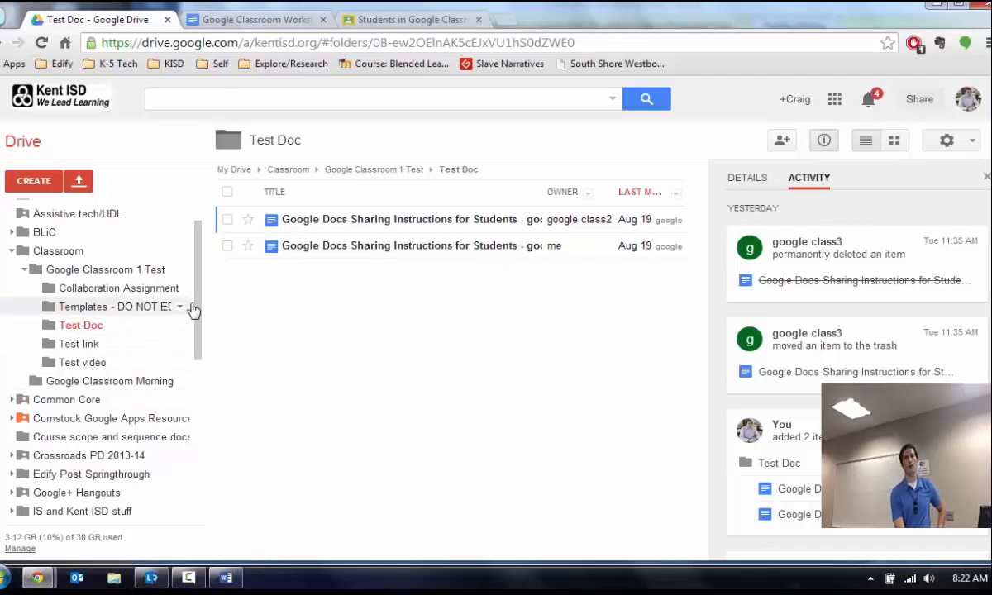
# - Switch to Google Classroom and go to the Home page that lists all classes
pyautogui.click(418, 24)
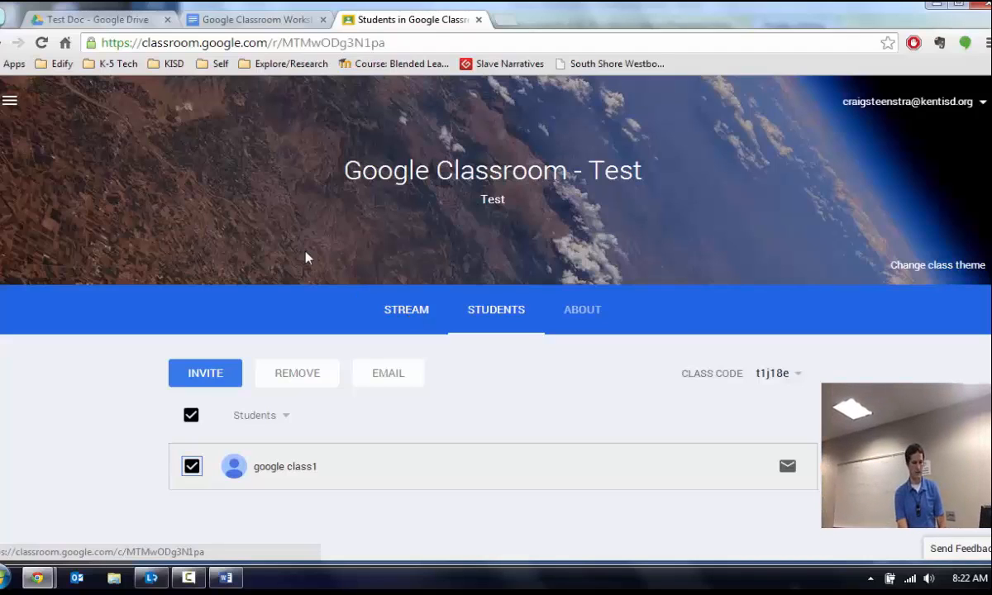
pyautogui.click(10, 105)
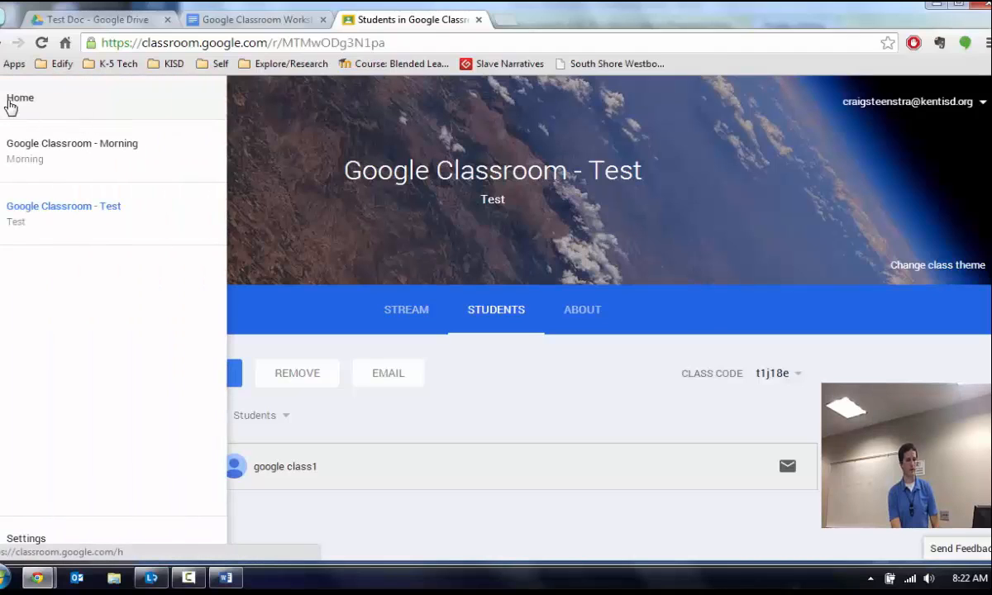
pyautogui.click(345, 182)
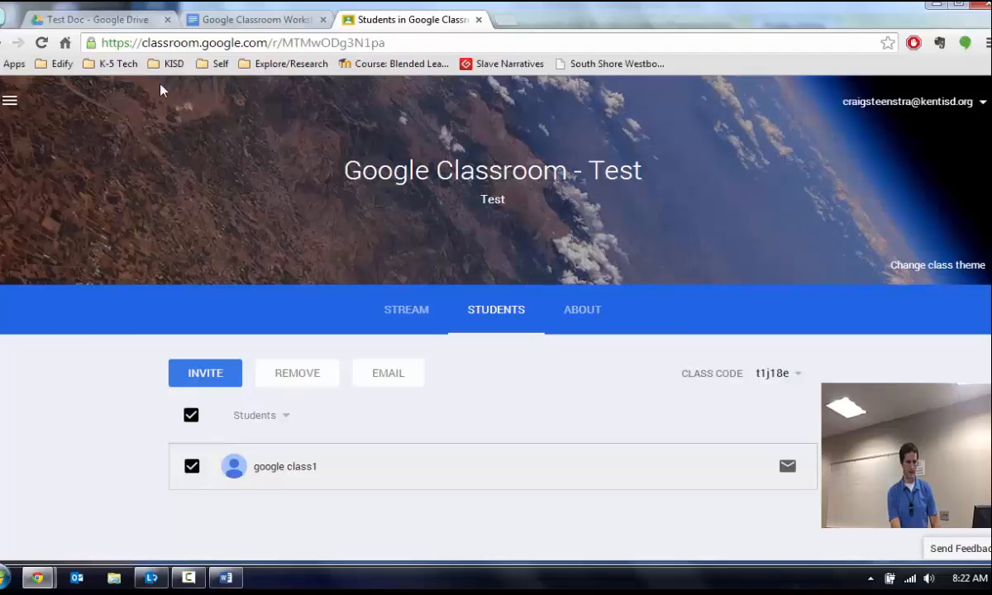
pyautogui.click(9, 101)
pyautogui.click(20, 101)
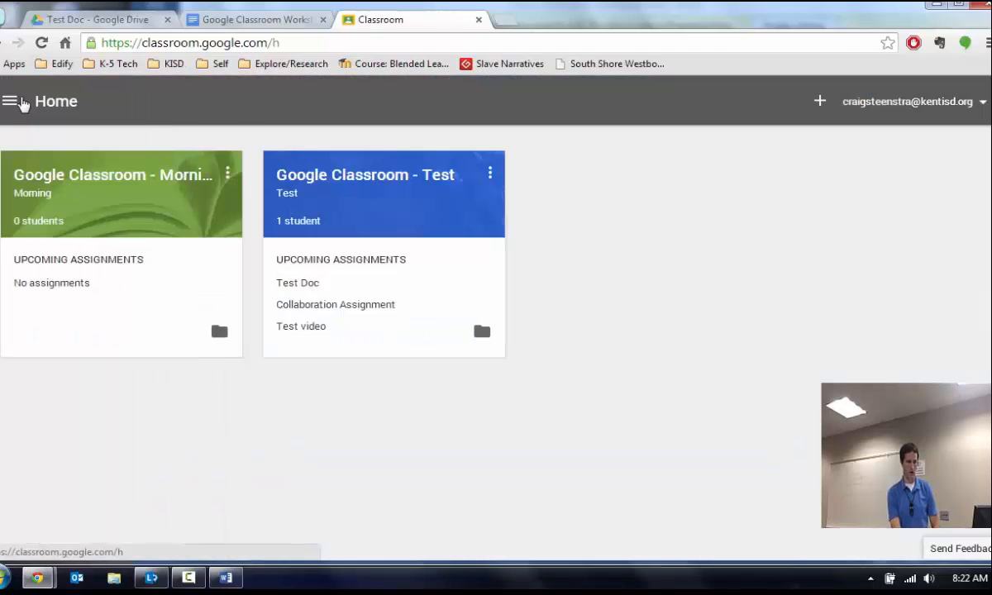
# - View the options for the Google Classroom - Morning class and open the Google Classroom - Test class
pyautogui.click(229, 174)
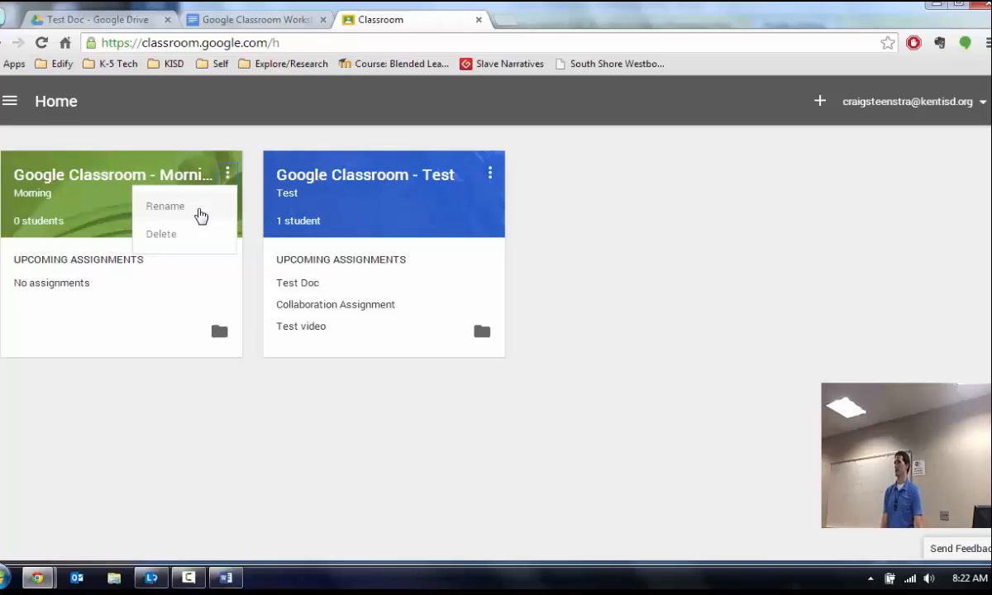
pyautogui.click(345, 174)
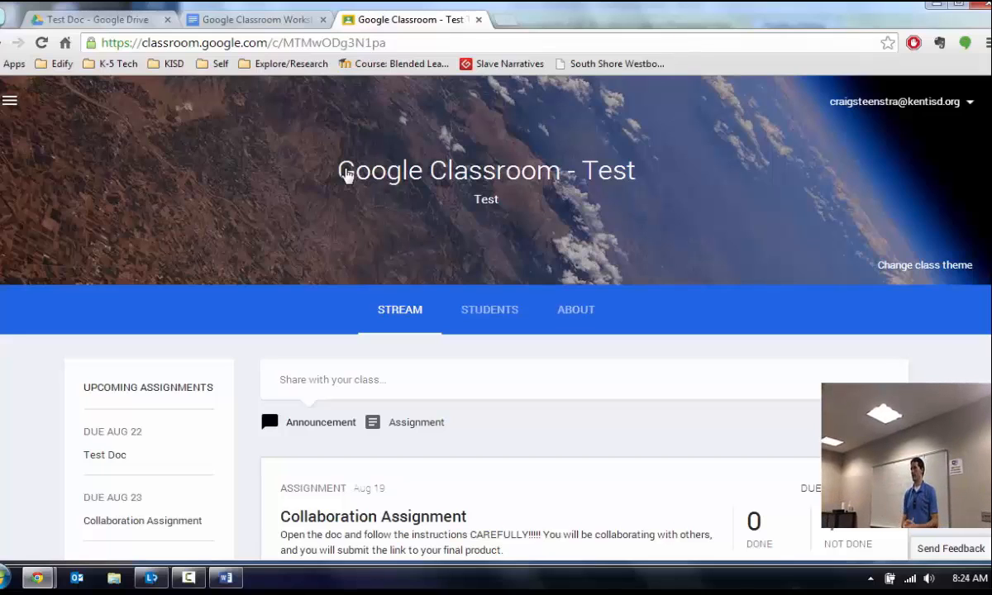
pyautogui.scroll(-1, 444, 315)
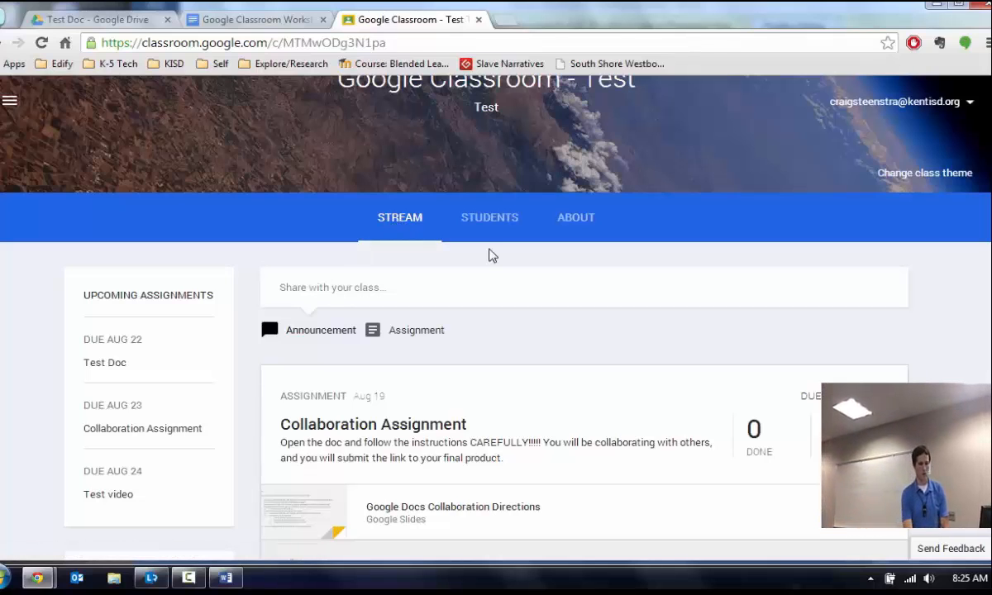
# - Close the Rubric_Presentation document in Word and switch to the student's Classroom window
pyautogui.hotkey('alt', 'Tab')
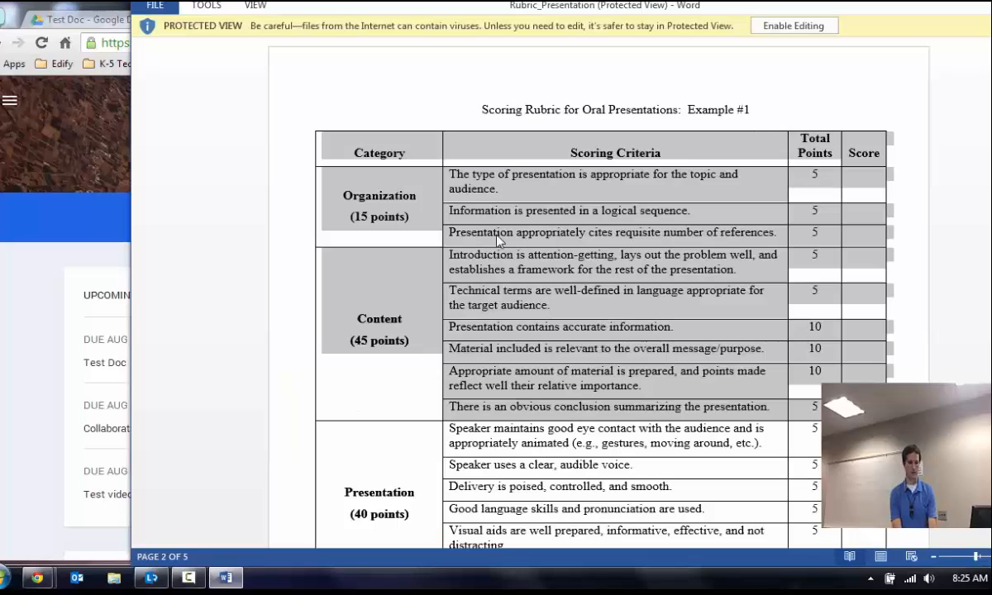
pyautogui.moveTo(884, 9); pyautogui.dragTo(732, 9)
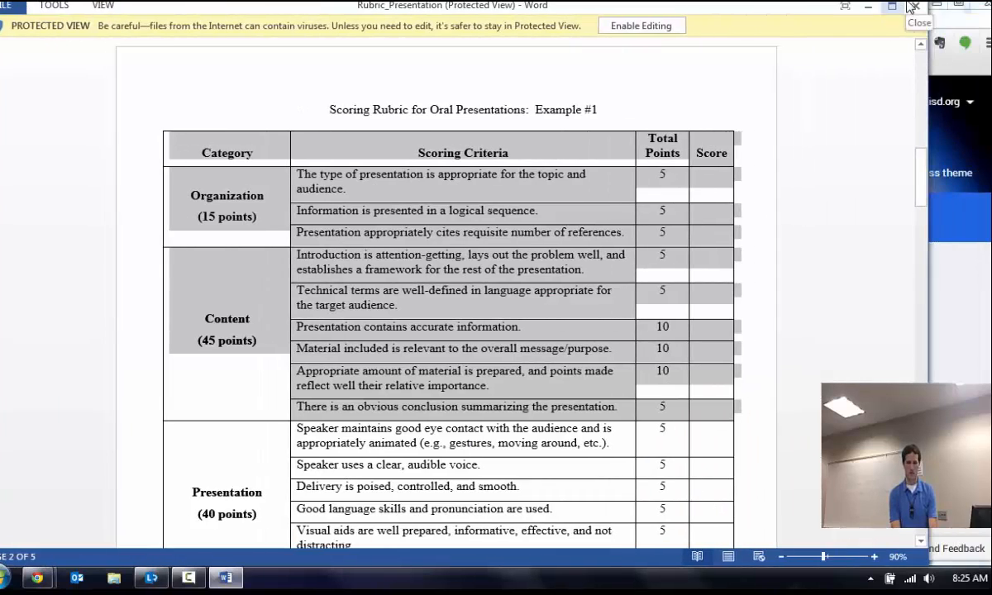
pyautogui.click(912, 7)
pyautogui.hotkey('alt', 'Tab')
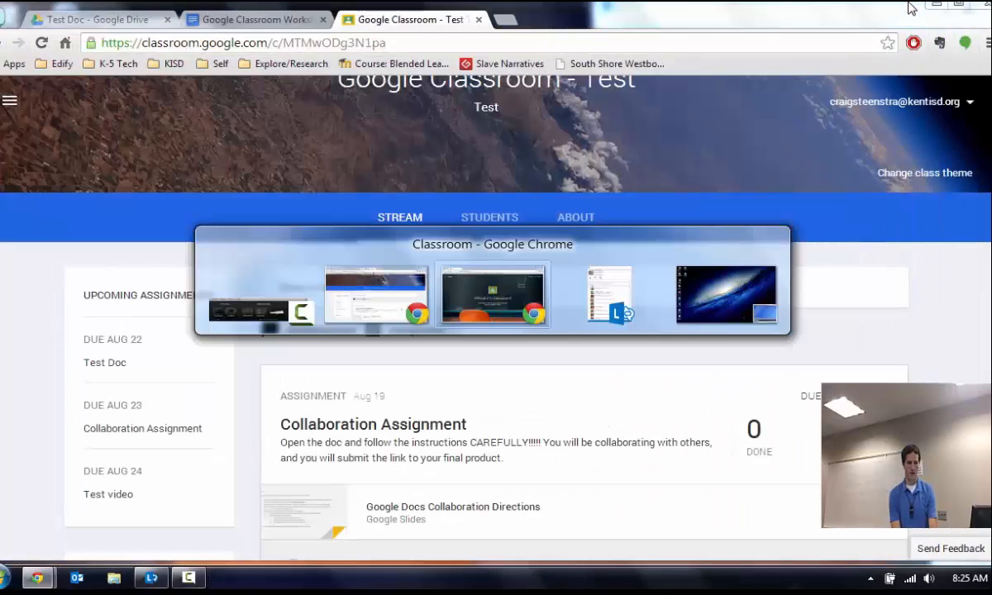
pyautogui.hotkey('alt', 'Tab')
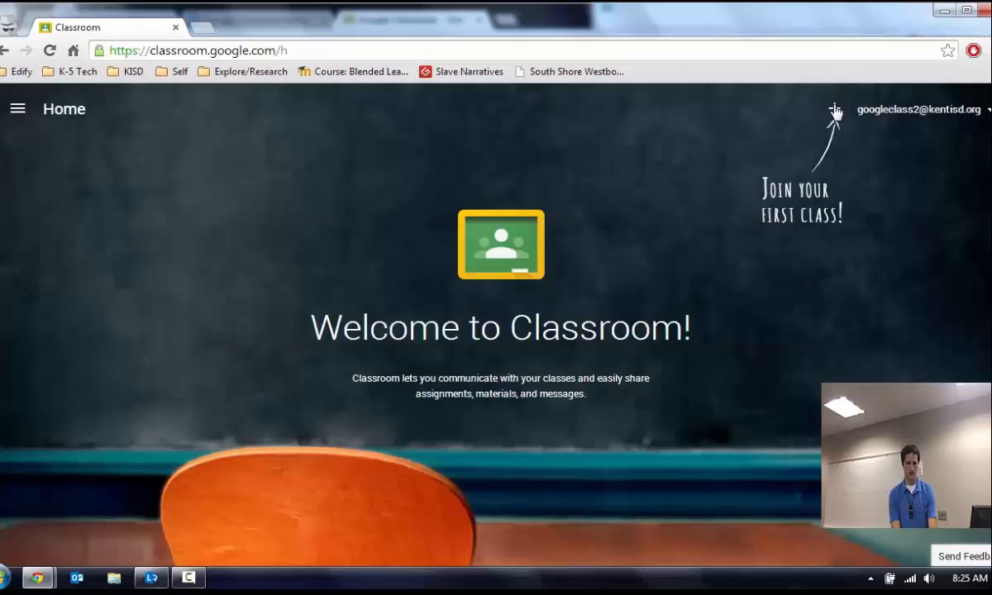
# - Join the Google Classroom - Test class as the student, using the class code copied from the teacher's stream
pyautogui.click(834, 109)
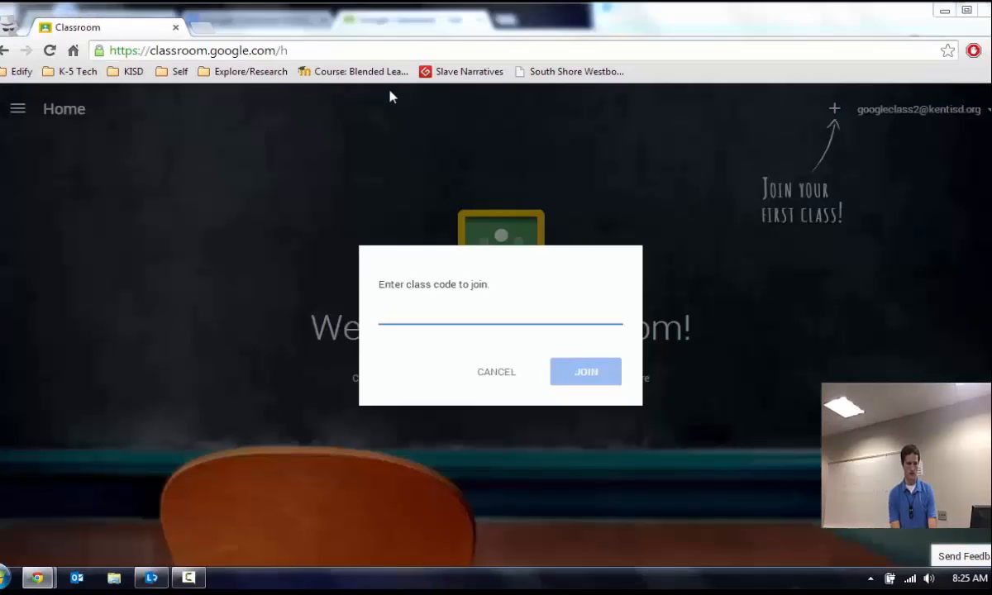
pyautogui.hotkey('alt', 'Tab')
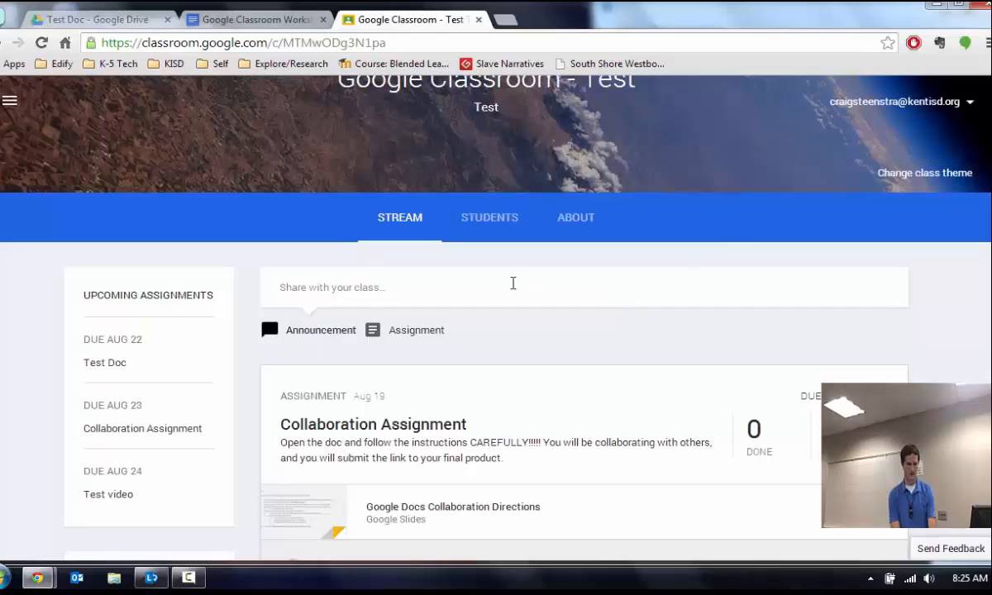
pyautogui.scroll(-3, 233, 347)
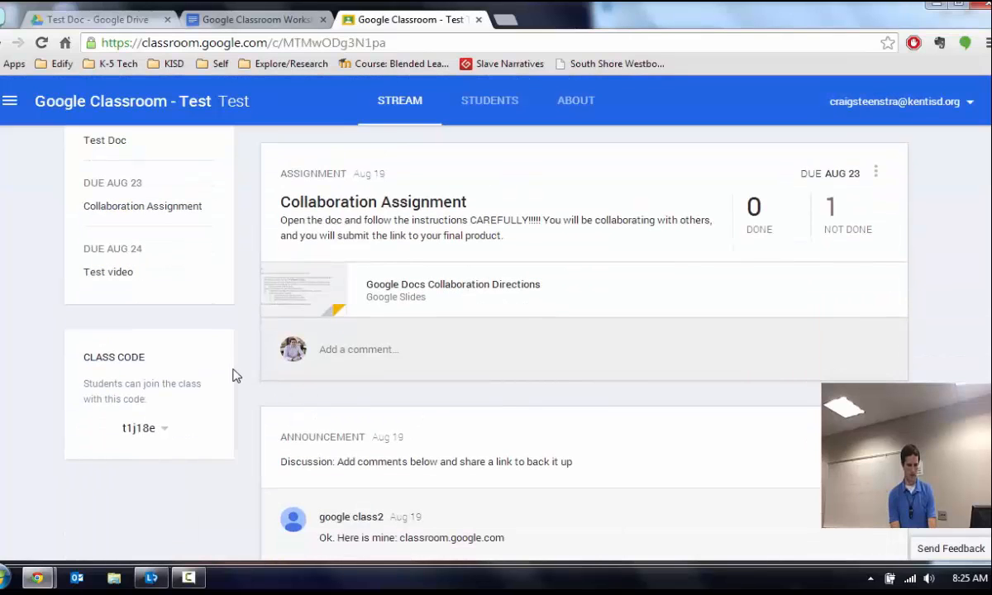
pyautogui.doubleClick(138, 429)
pyautogui.hotkey('ctrl', 'c')
pyautogui.hotkey('alt', 'Tab')
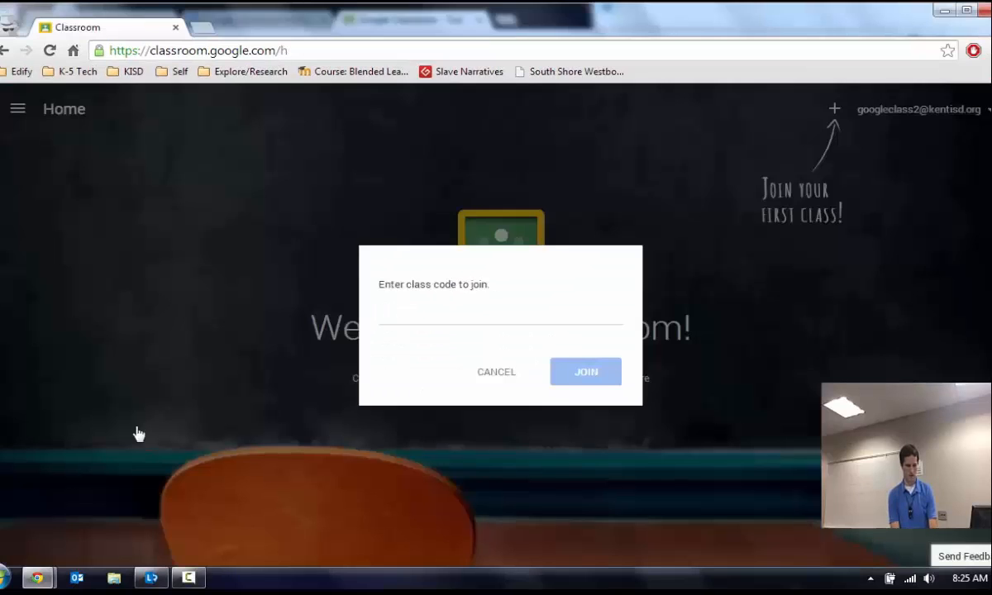
pyautogui.hotkey('ctrl', 'v')
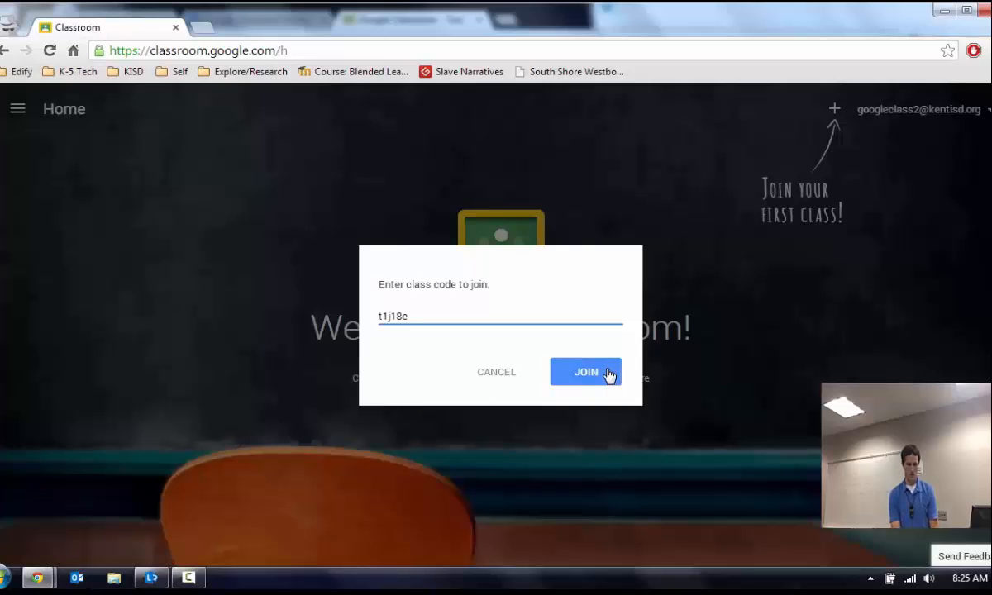
pyautogui.click(607, 376)
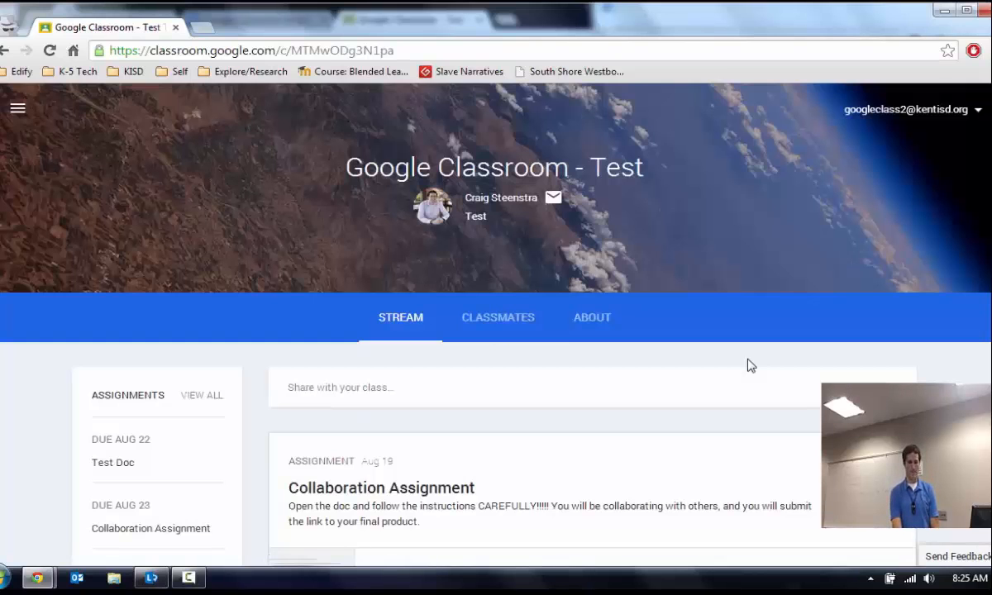
# - Examine the student's view of the class stream, including the sharing box options and the Google Feedback form
pyautogui.scroll(-2, 750, 365)
pyautogui.scroll(-1, 750, 366)
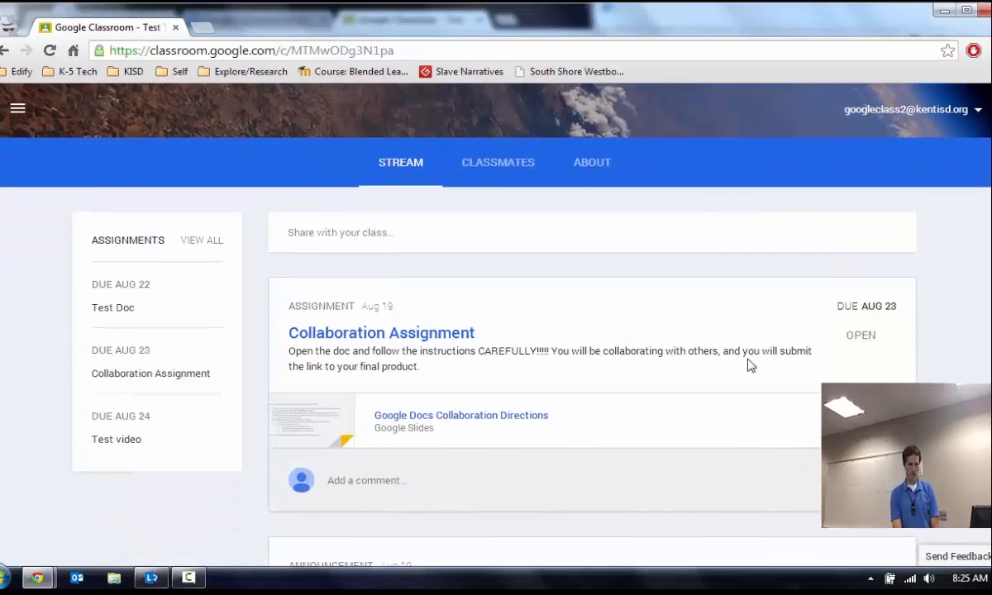
pyautogui.click(324, 216)
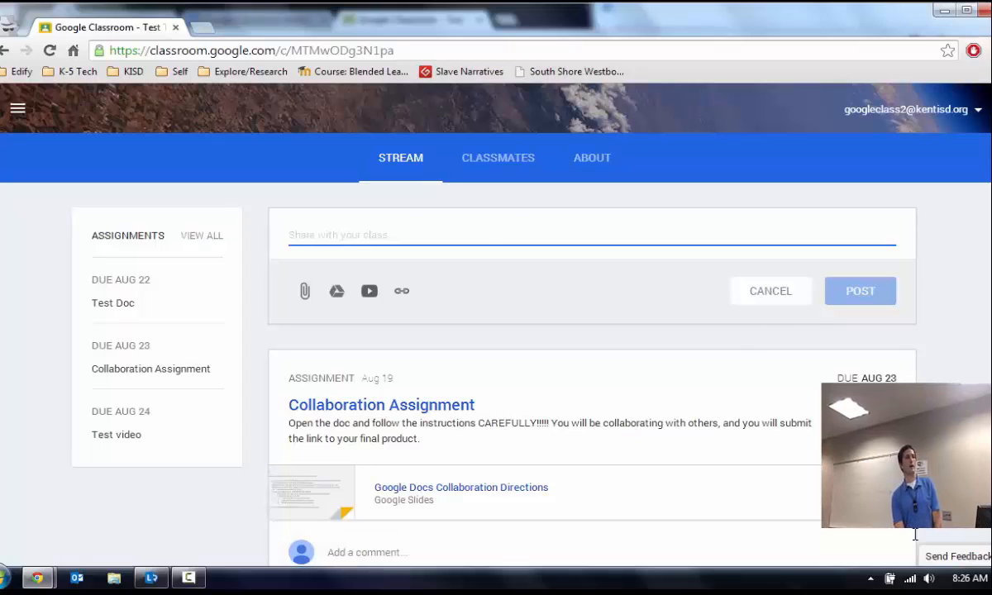
pyautogui.click(957, 557)
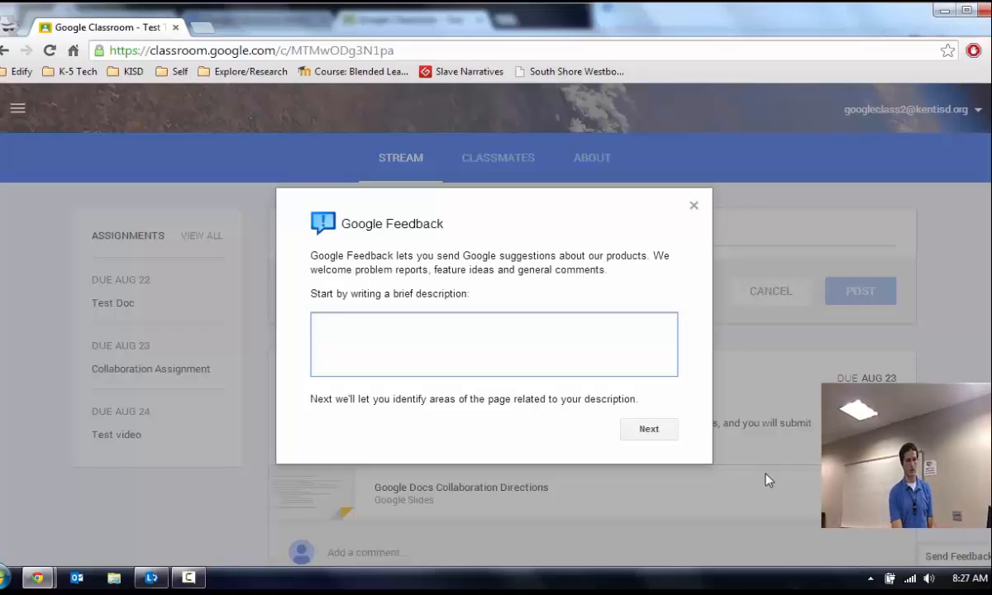
pyautogui.click(693, 206)
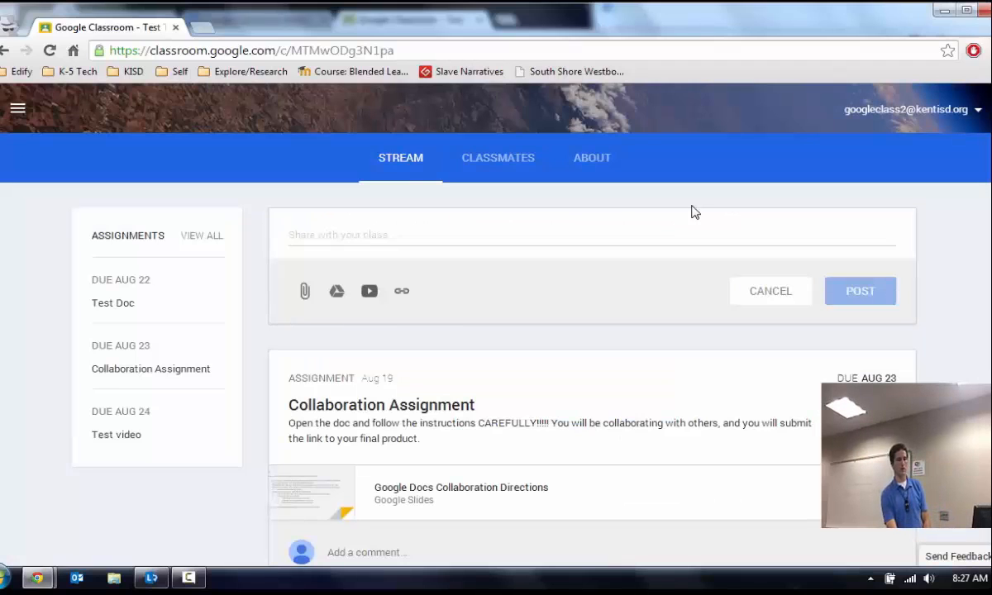
# - Switch back to the teacher's Classroom window and review the Google Classroom - Test stream
pyautogui.hotkey('alt', 'Tab')
pyautogui.hotkey('alt', 'Tab')
pyautogui.hotkey('alt', 'Tab')
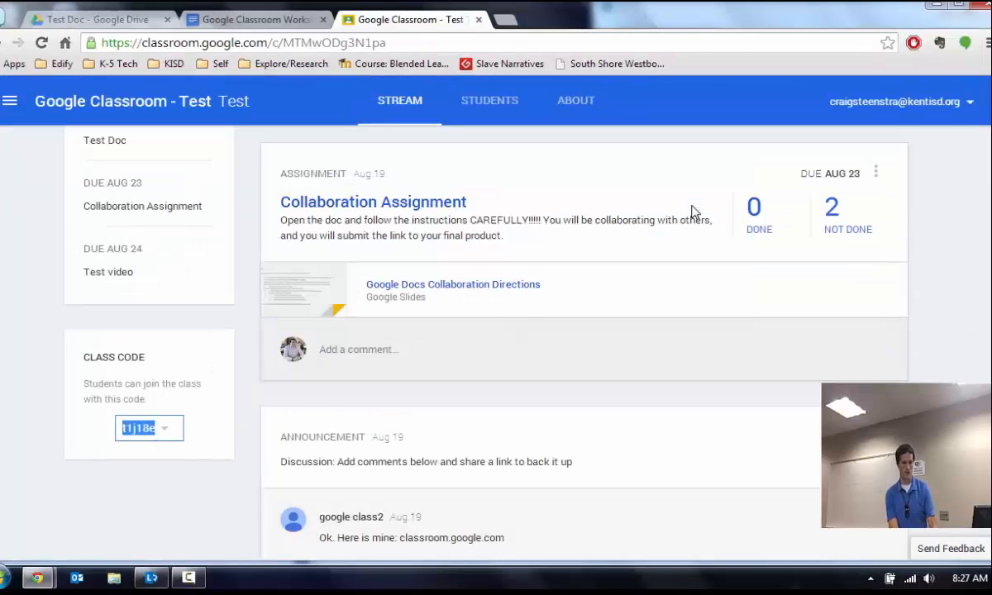
pyautogui.scroll(-2, 692, 213)
pyautogui.scroll(8, 692, 213)
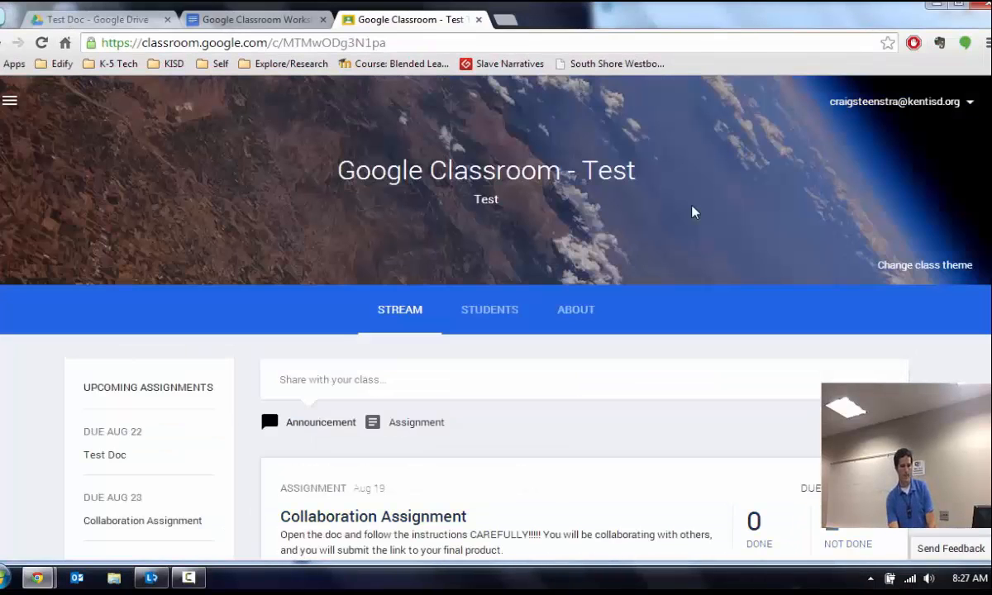
pyautogui.scroll(-3, 692, 213)
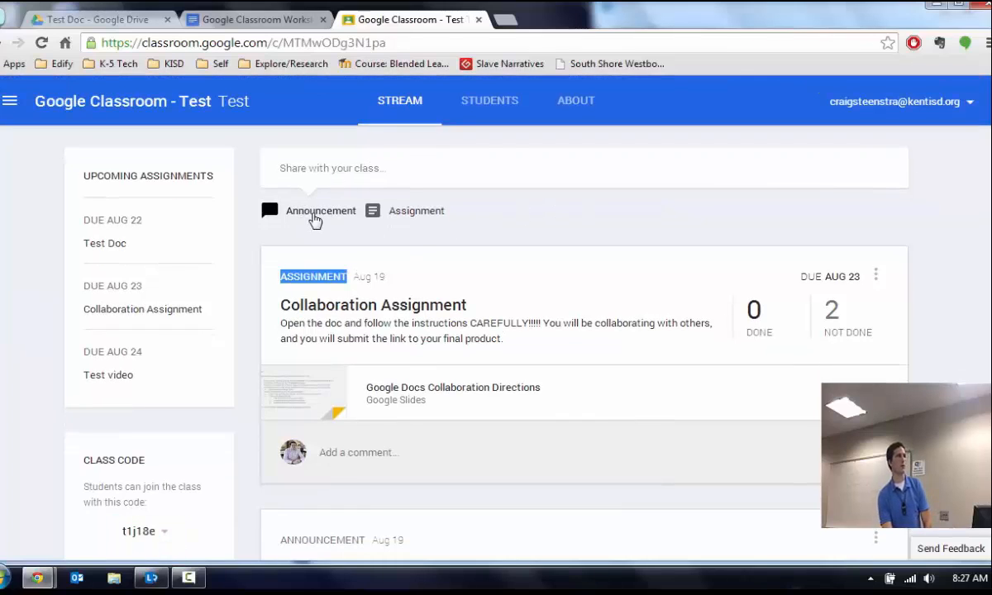
# - Compose a class announcement reading "These are instructions. Remember to do this after watching the attached video."
pyautogui.click(312, 215)
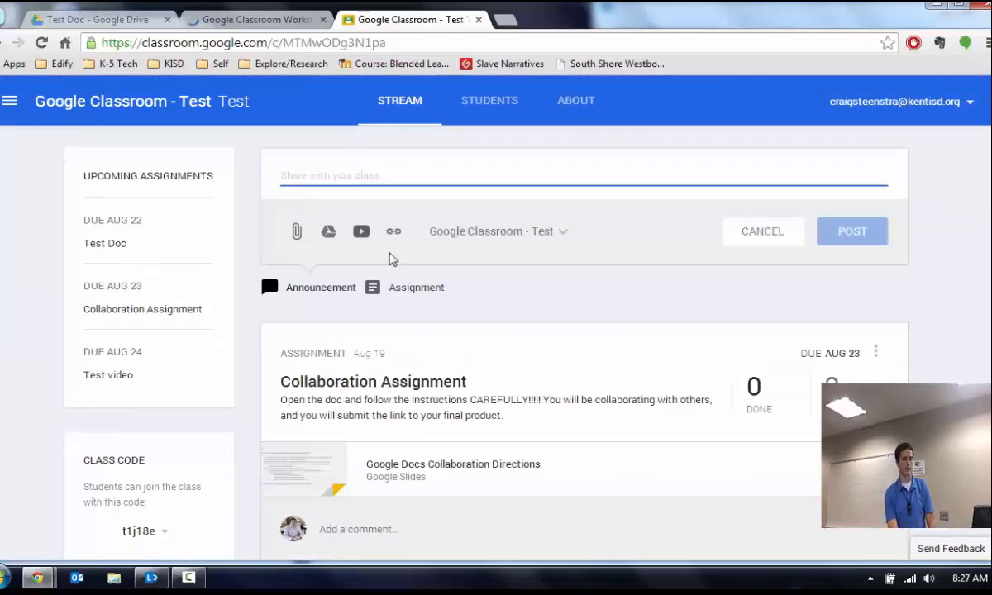
pyautogui.click(426, 293)
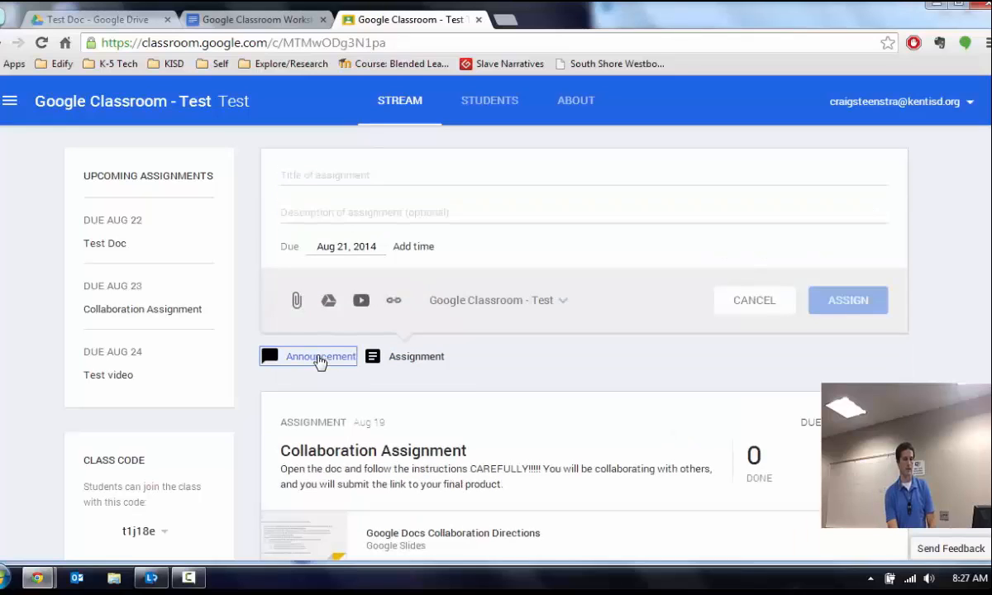
pyautogui.click(320, 357)
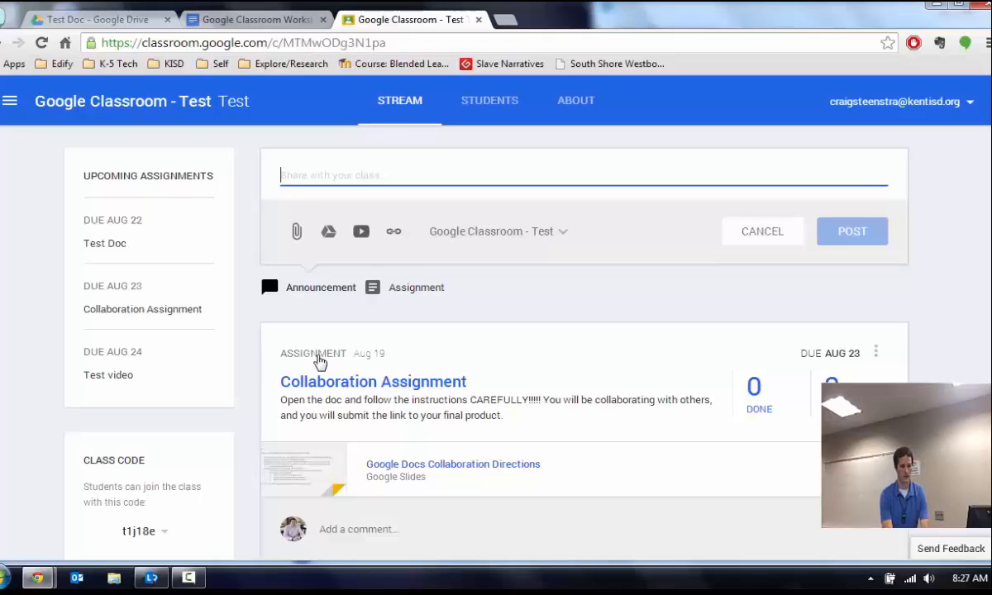
pyautogui.write('These are ins')
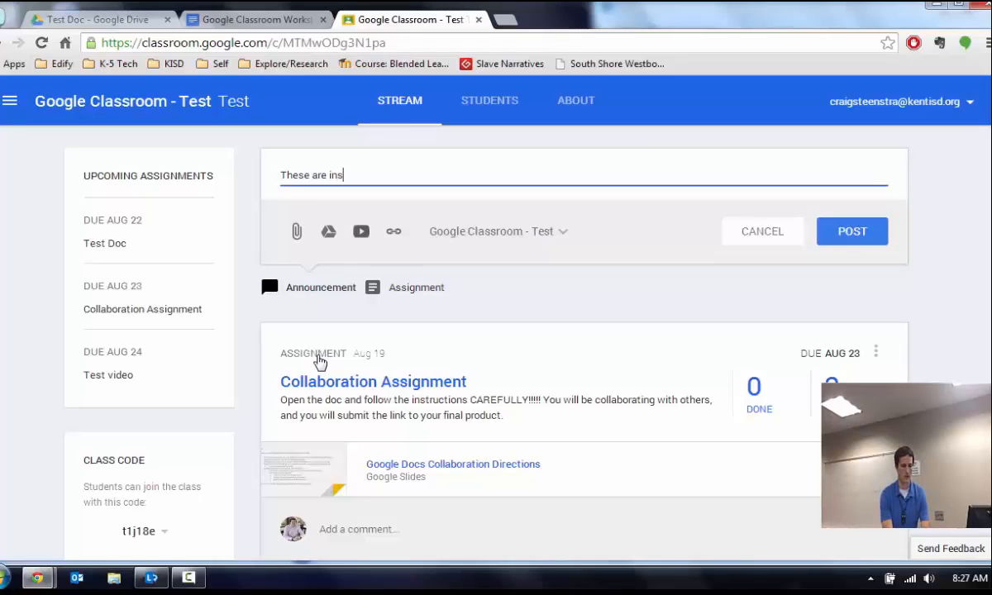
pyautogui.write('tructions. Remember to do this')
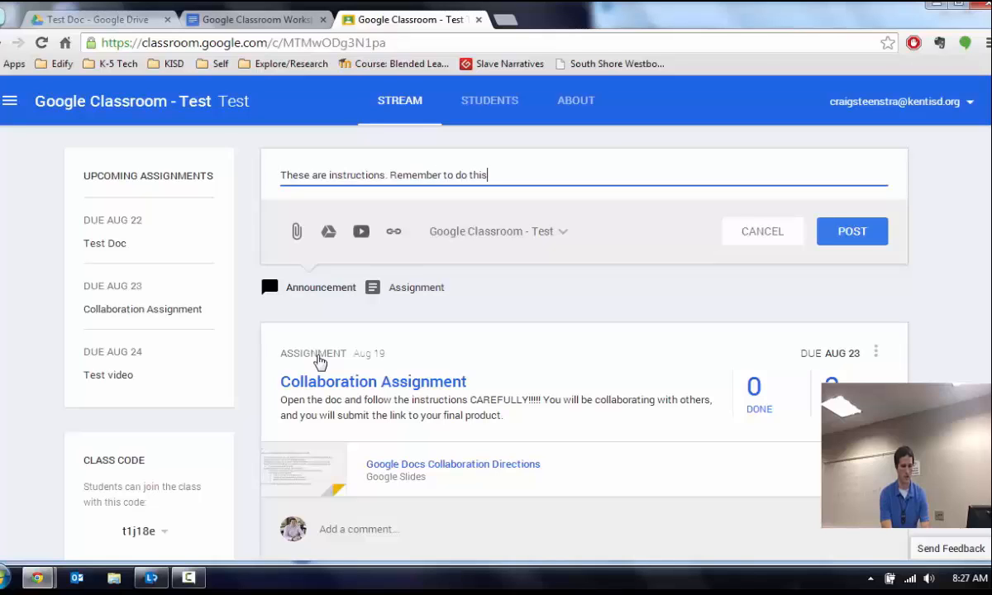
pyautogui.write(' after watching the ')
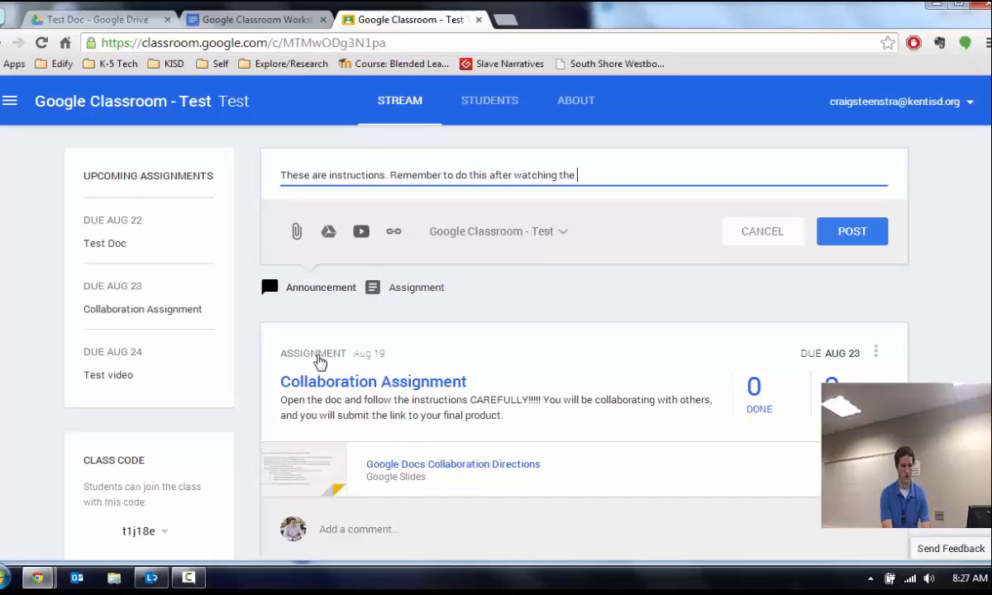
pyautogui.write('attached video.')
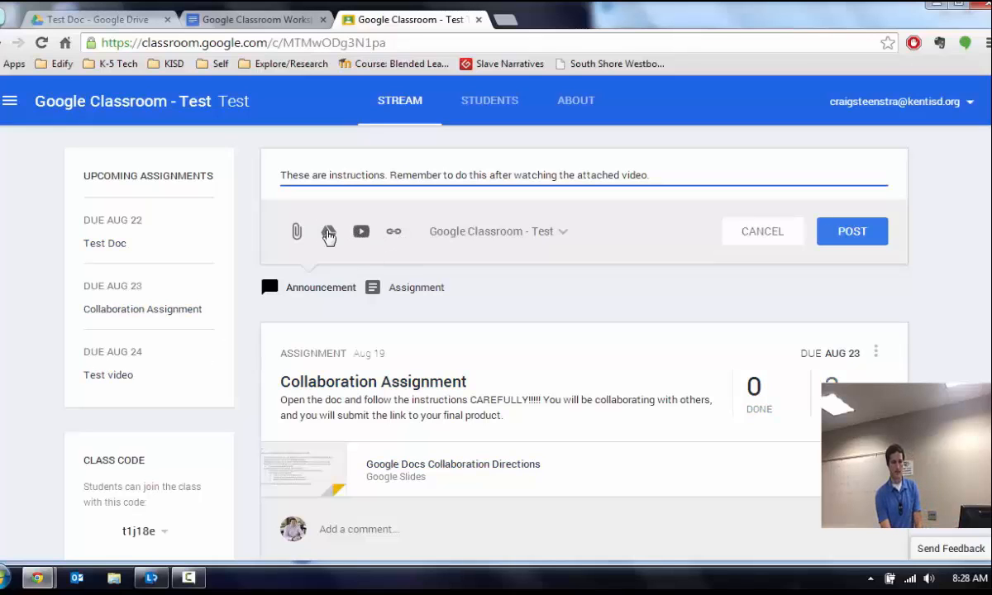
# - View the file upload options for the announcement and close them without adding a file
pyautogui.click(295, 234)
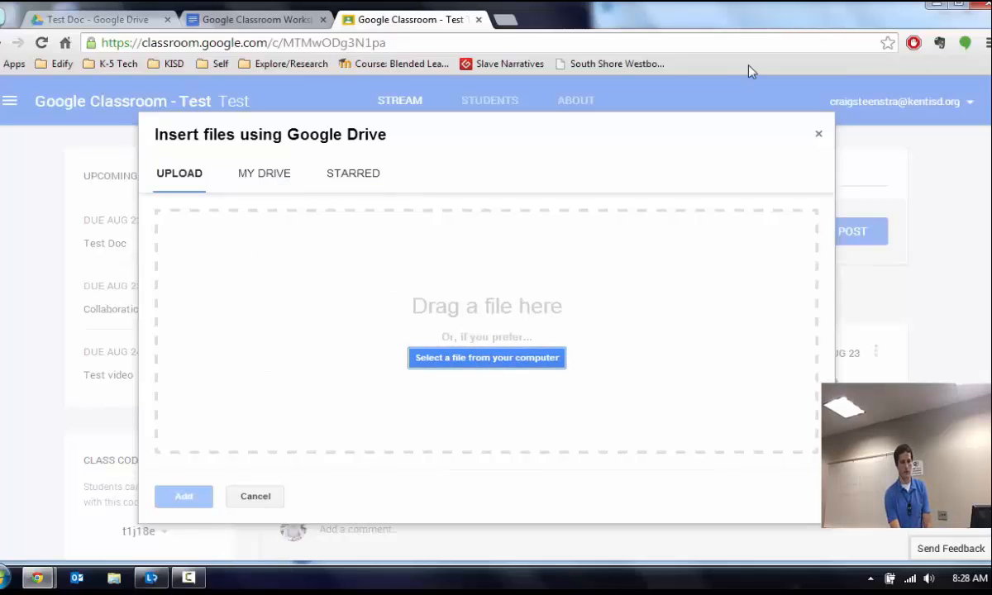
pyautogui.click(818, 135)
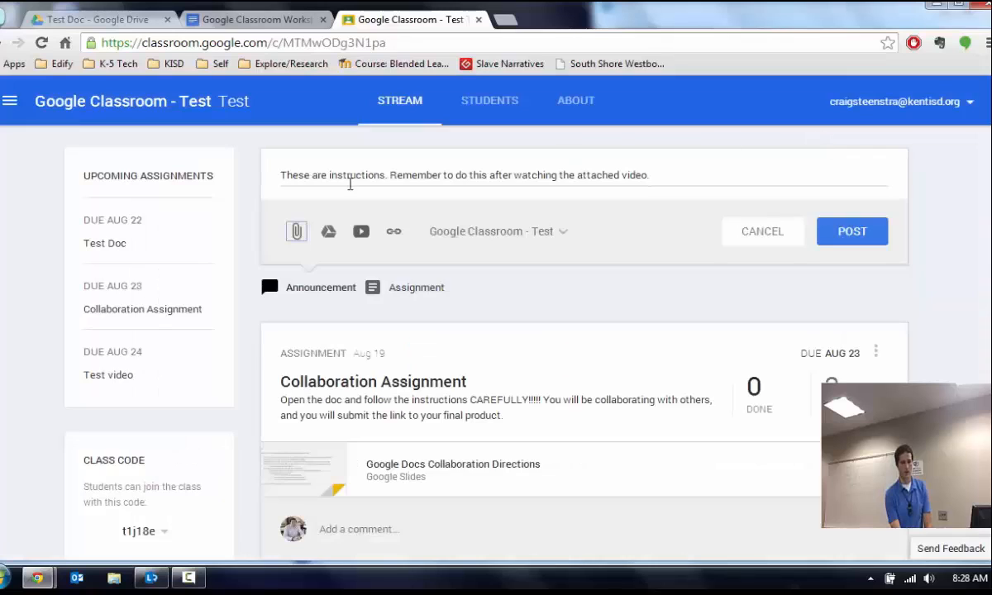
# - Attach the Google Classroom Workshop document from My Drive to the announcement
pyautogui.click(328, 236)
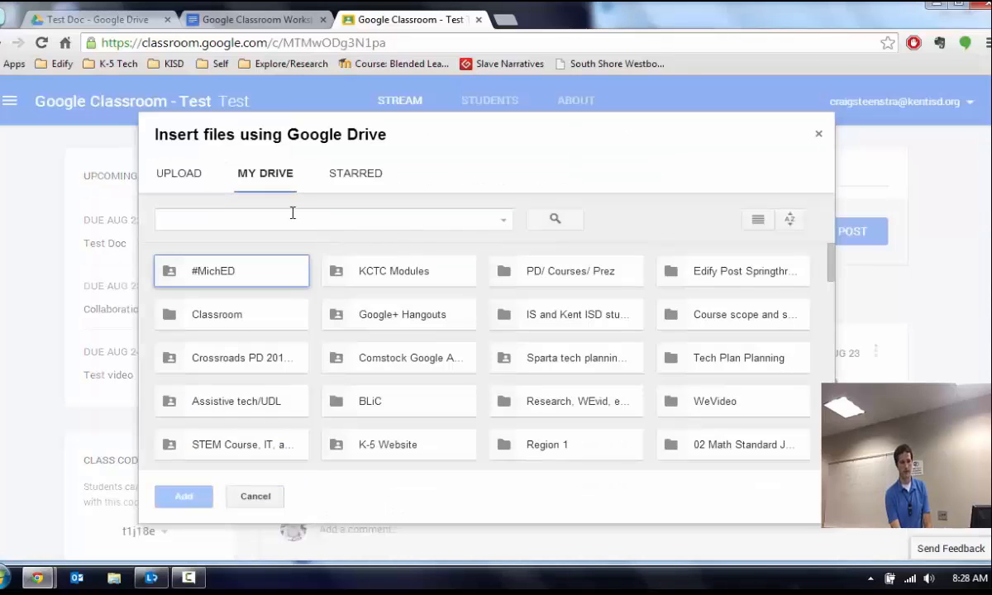
pyautogui.scroll(-4, 413, 287)
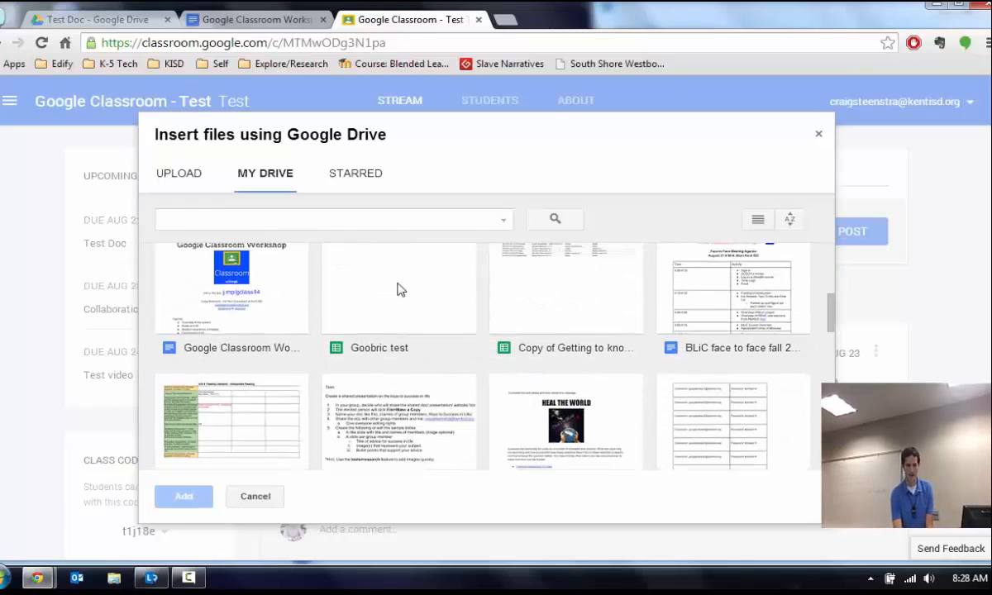
pyautogui.click(257, 283)
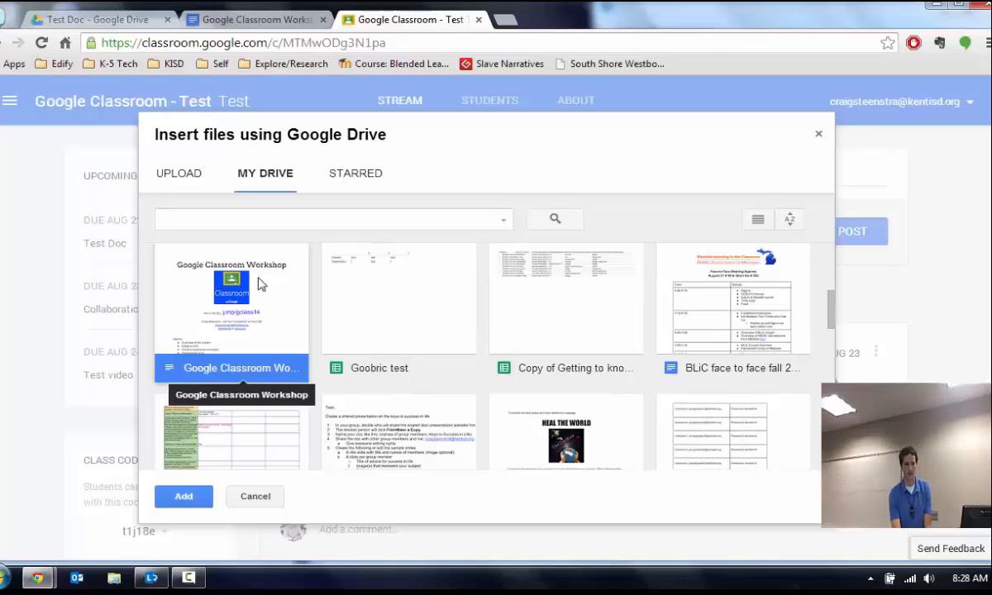
pyautogui.click(181, 499)
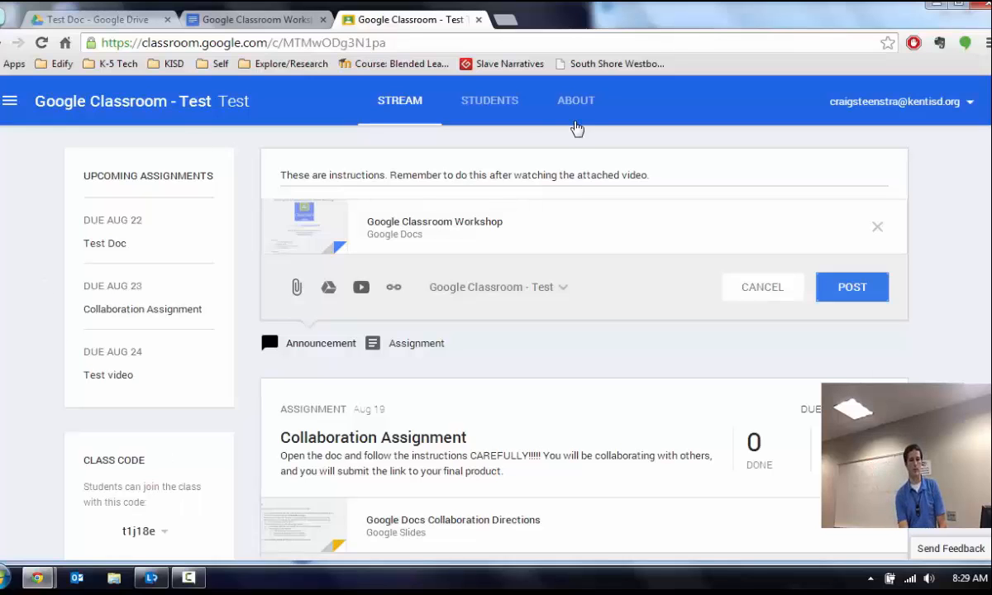
# - Draft an About page material titled "Schedule - go here if you missed a day" and view its file upload options without adding a file
pyautogui.click(576, 102)
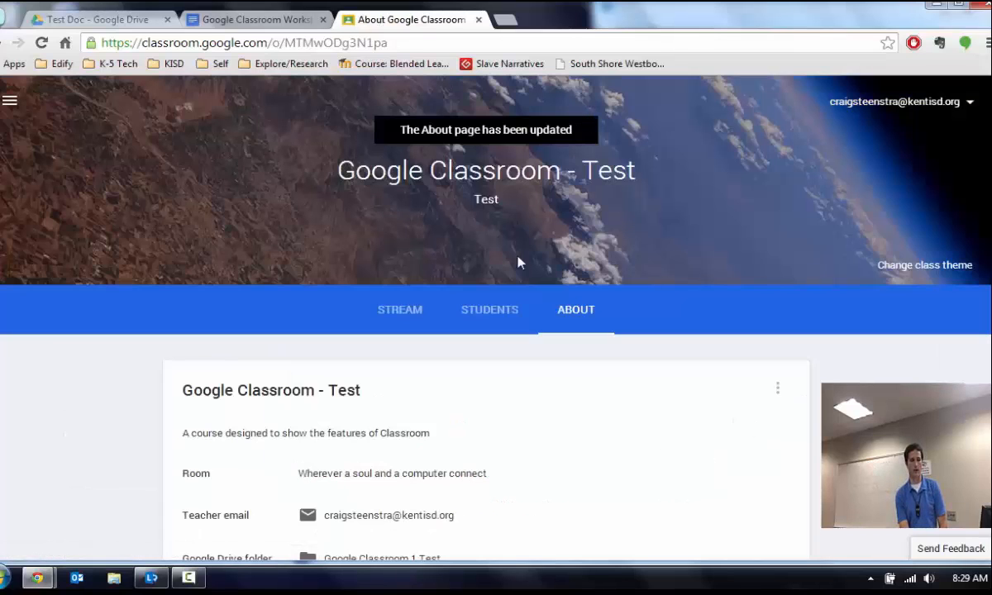
pyautogui.scroll(-3, 522, 314)
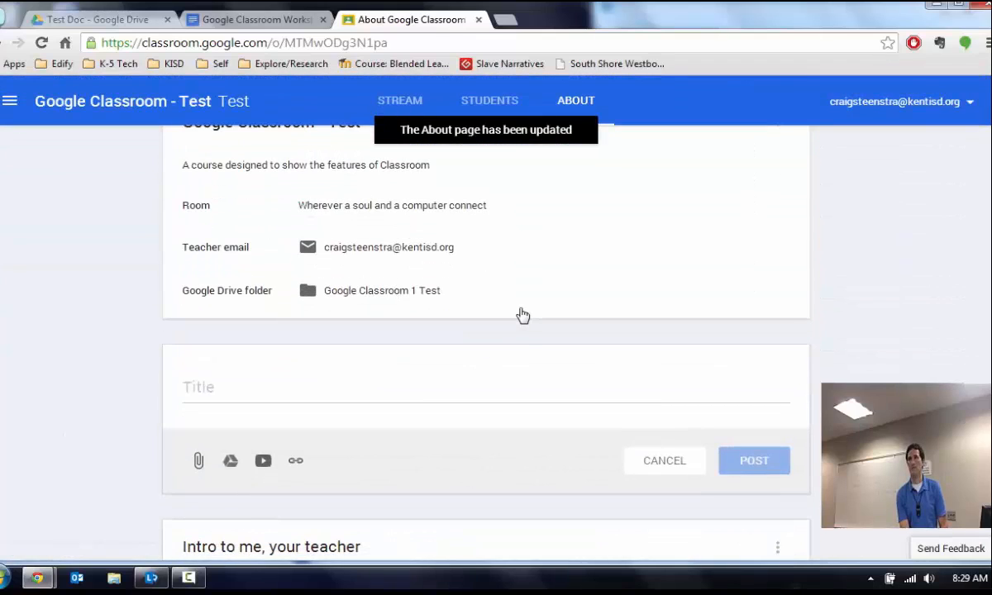
pyautogui.scroll(-1, 522, 314)
pyautogui.scroll(-1, 522, 314)
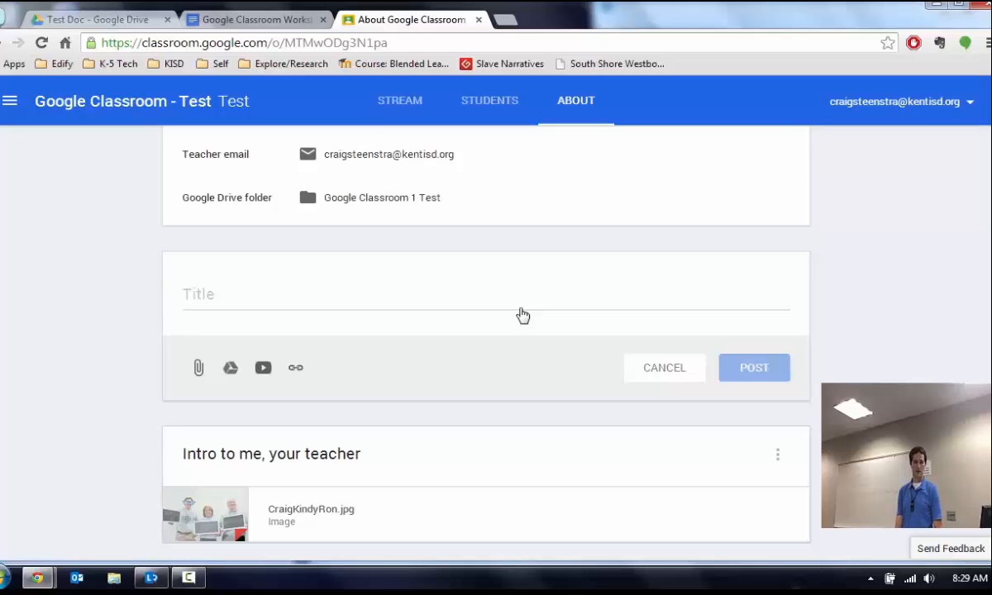
pyautogui.click(219, 297)
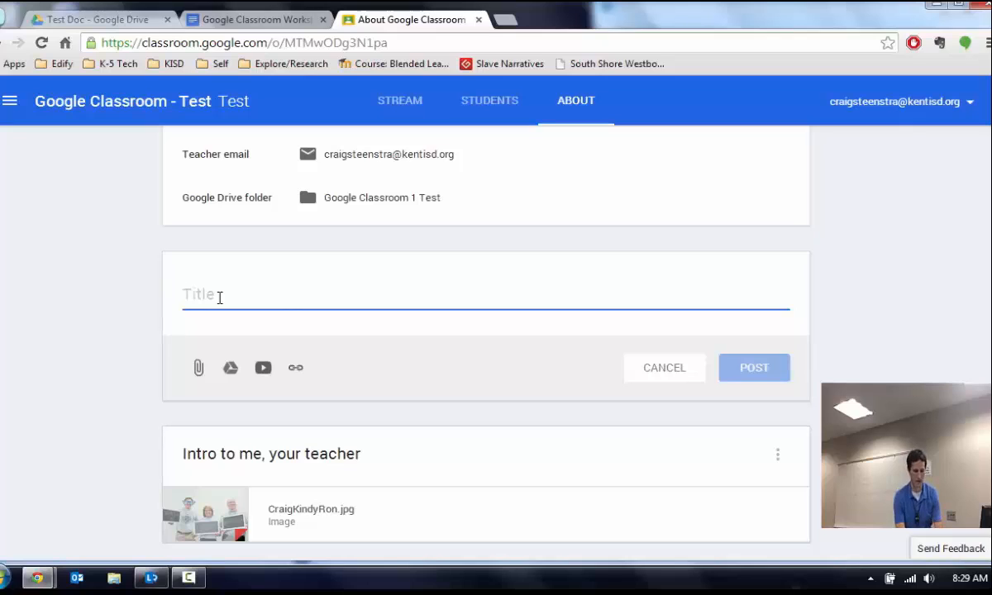
pyautogui.write('Schedule - ')
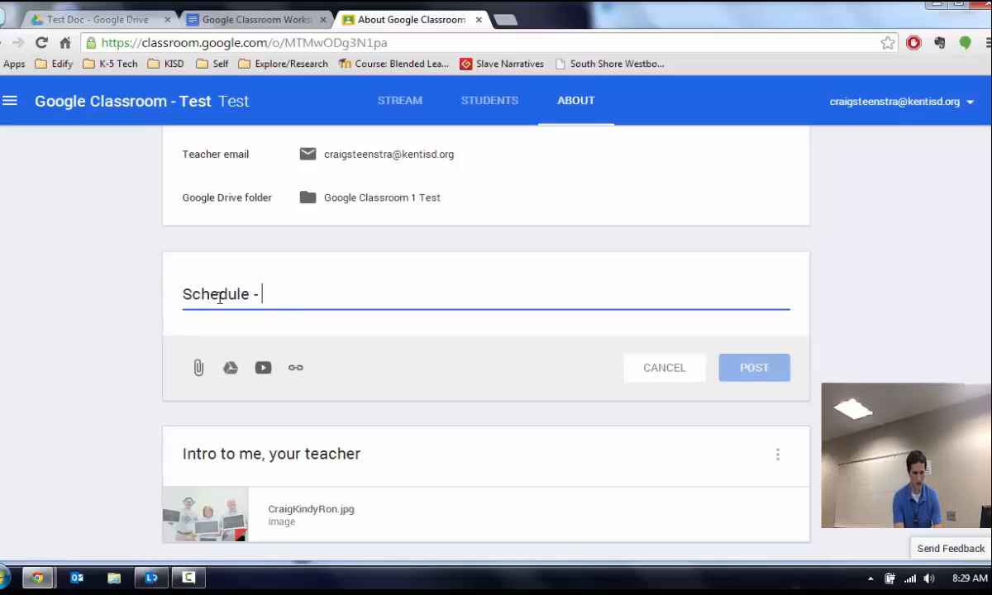
pyautogui.write('go here is')
pyautogui.press('BackSpace')
pyautogui.write('f ')
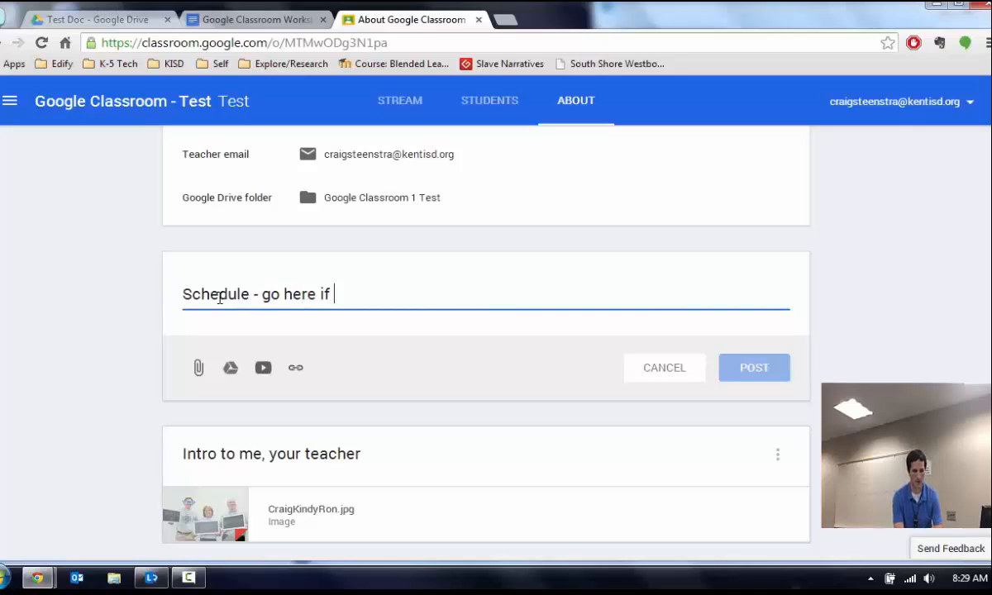
pyautogui.write('you missed a day')
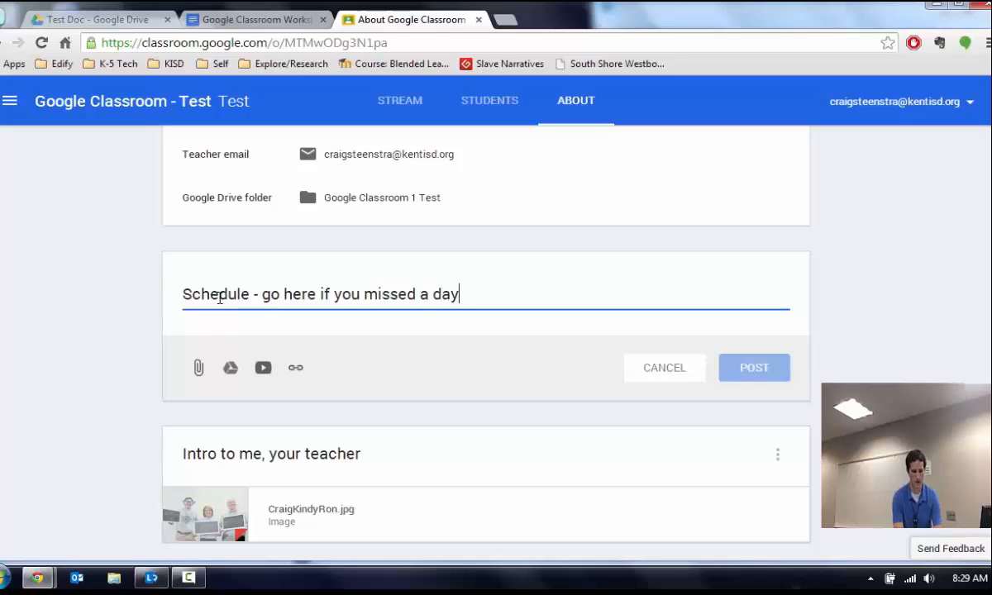
pyautogui.click(198, 367)
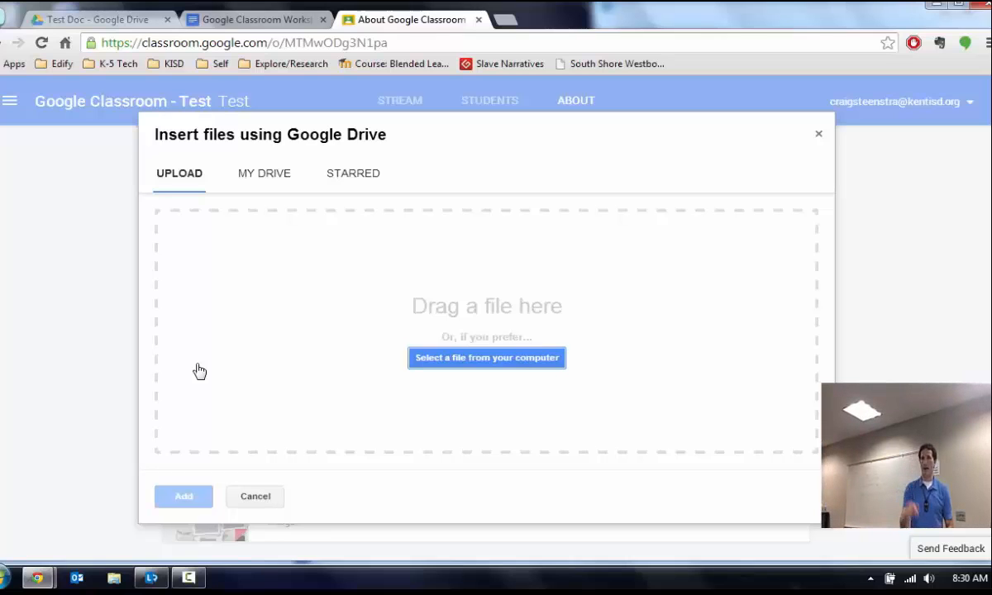
pyautogui.click(268, 500)
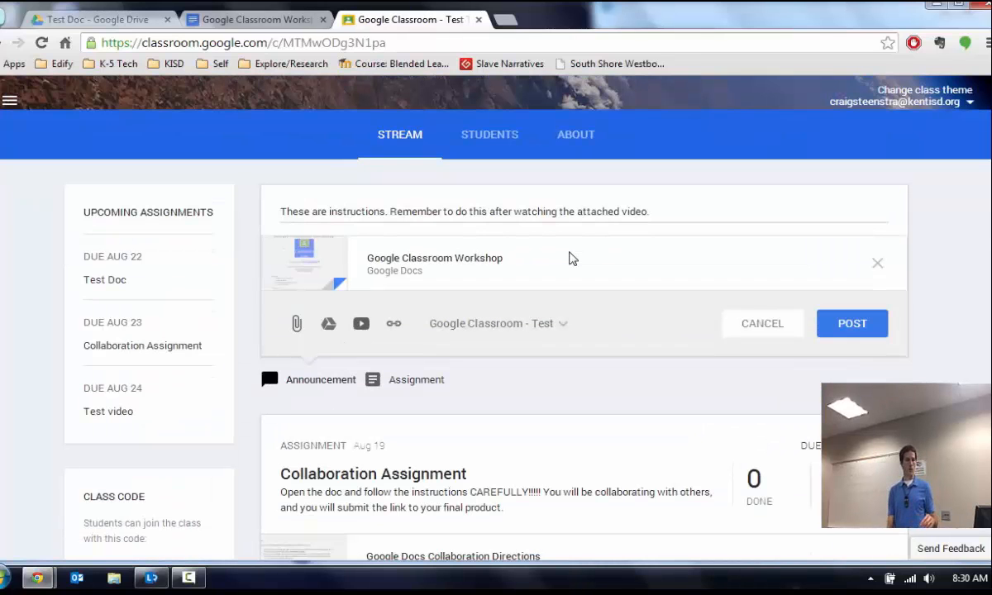
# - Post the announcement to Google Classroom - Test only, leaving Google Classroom - Morning deselected
pyautogui.click(565, 326)
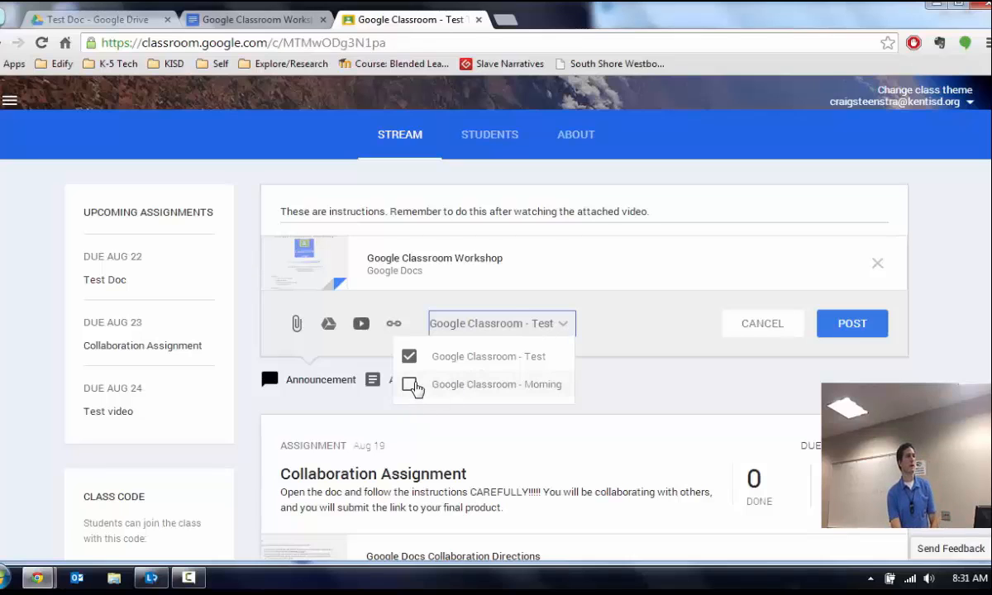
pyautogui.click(413, 385)
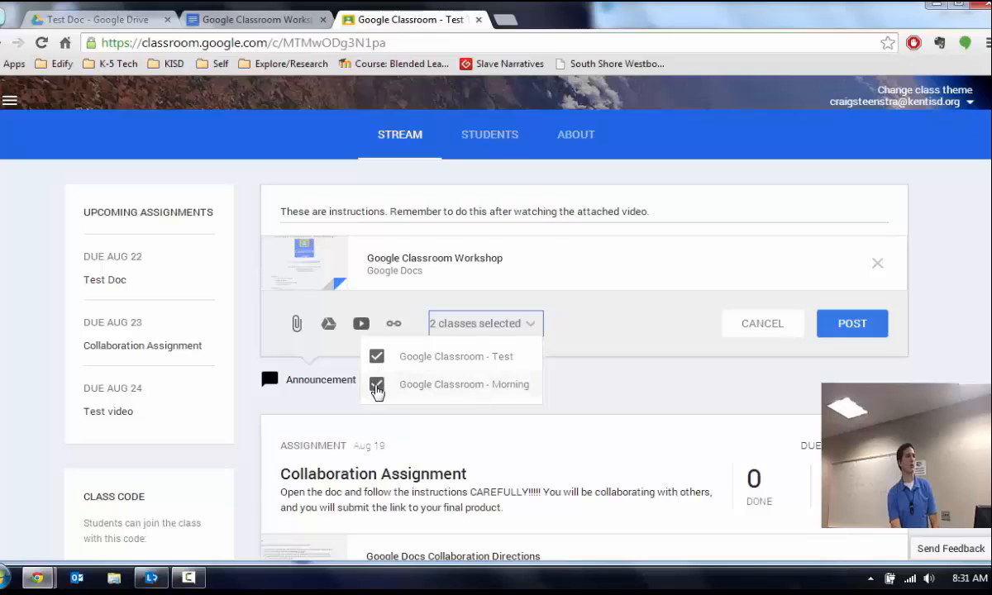
pyautogui.click(376, 386)
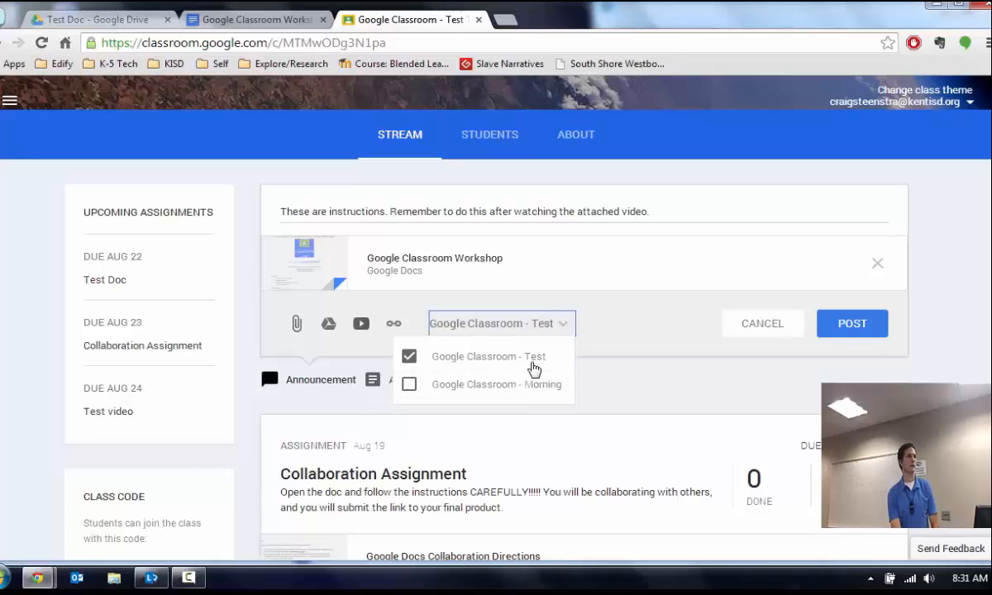
pyautogui.click(850, 337)
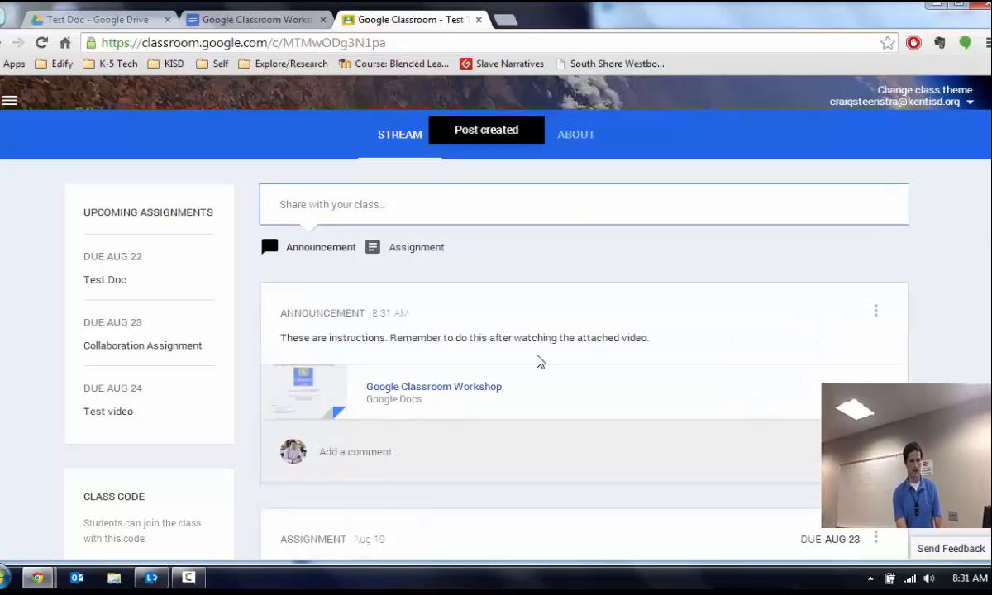
# - View the posted announcement's comment box and its options for editing or deleting
pyautogui.click(374, 457)
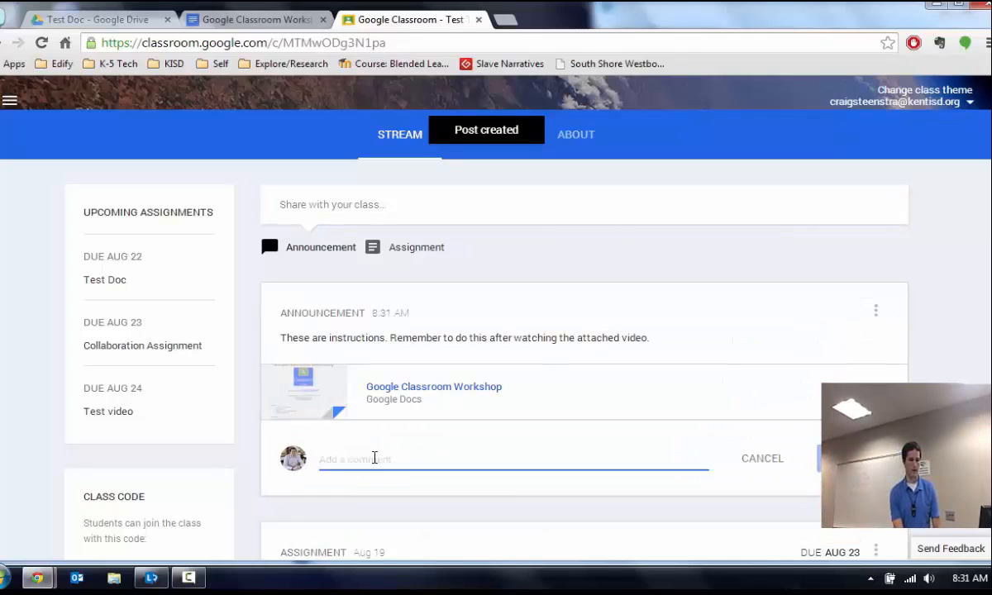
pyautogui.click(876, 314)
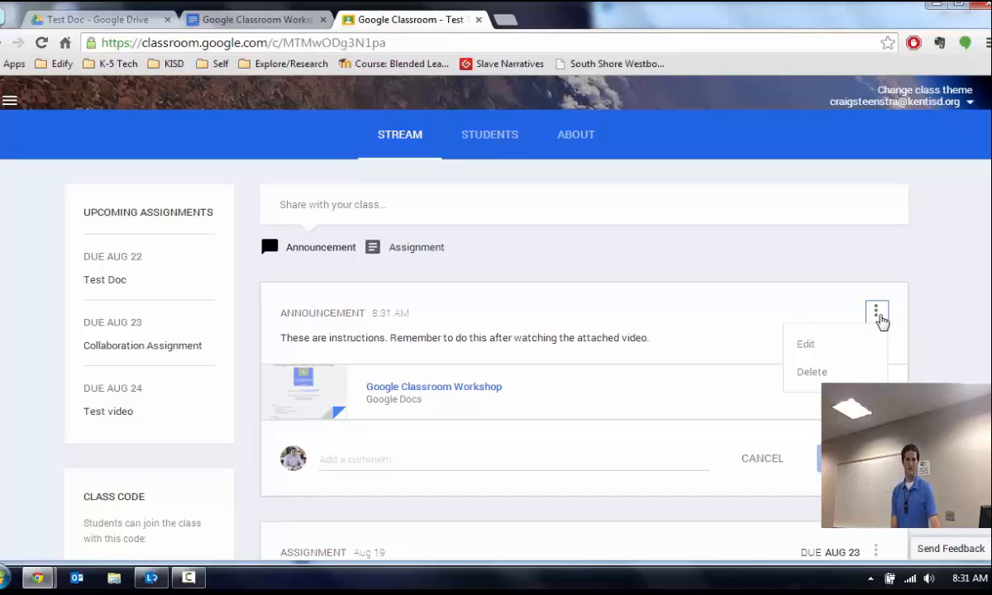
# - Switch to the student's Classroom window, refresh the stream, and start a comment on the new announcement
pyautogui.hotkey('alt', 'Tab')
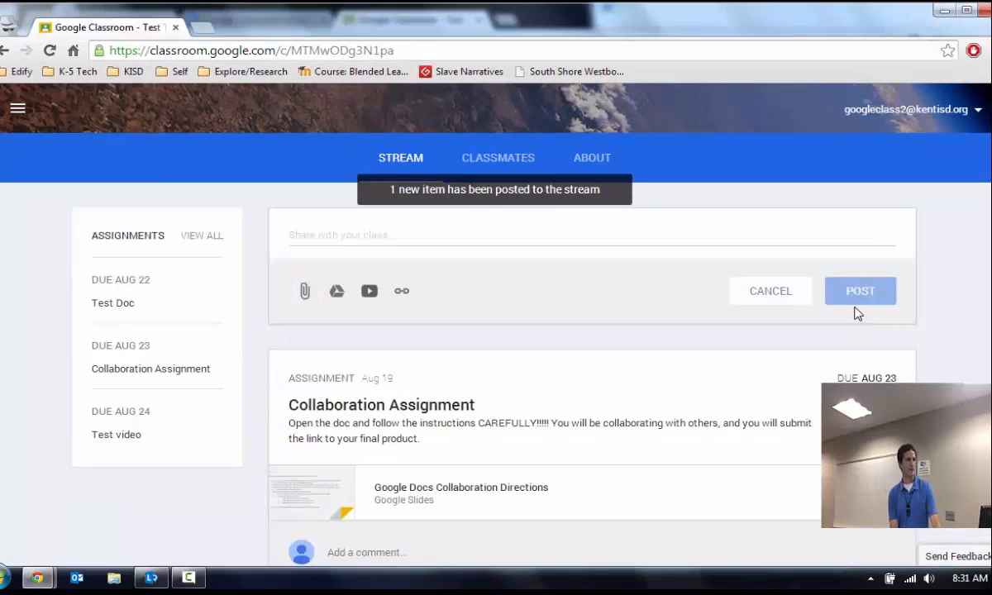
pyautogui.press('F5')
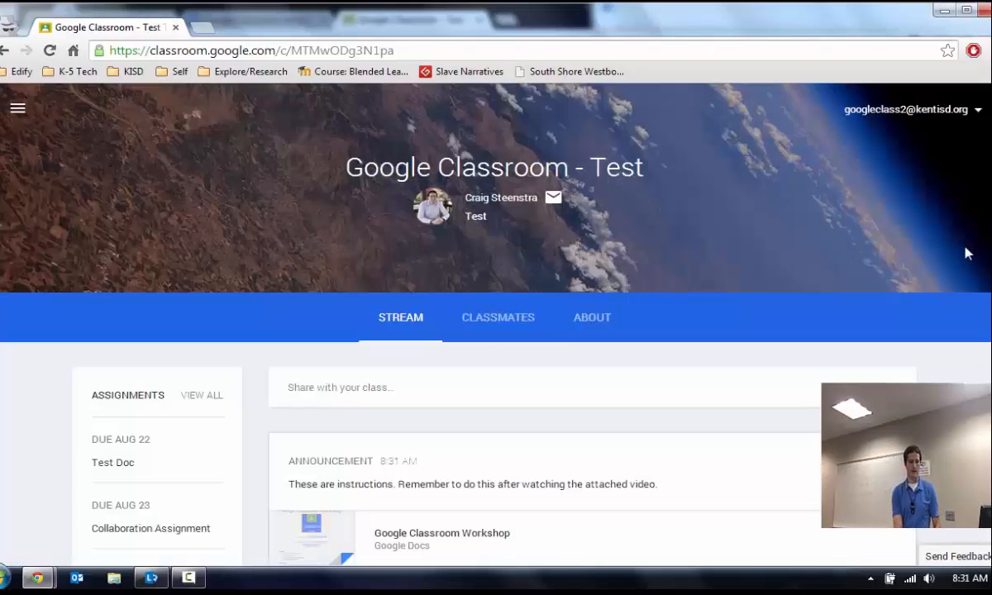
pyautogui.scroll(-3, 967, 253)
pyautogui.click(387, 337)
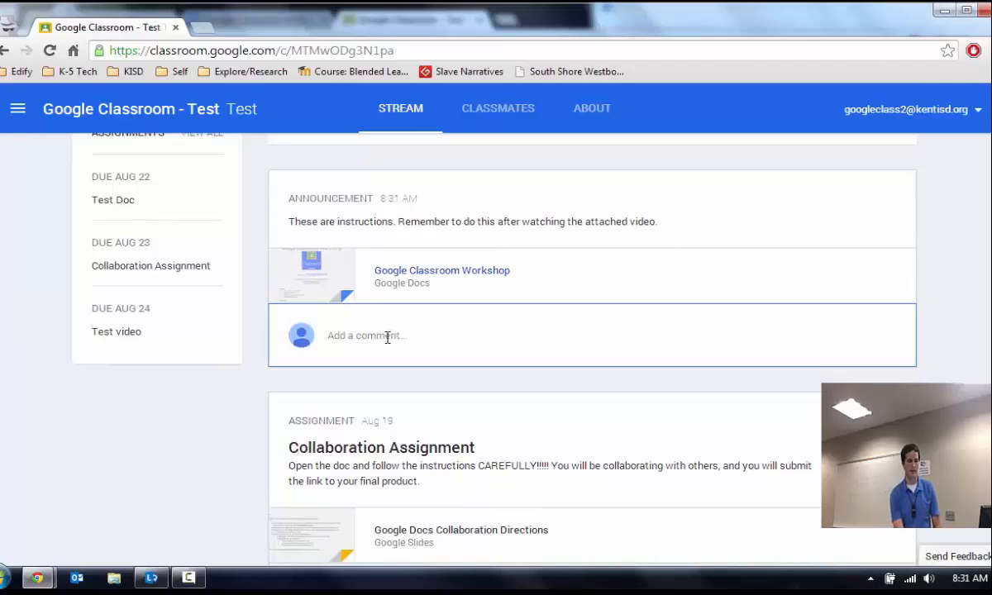